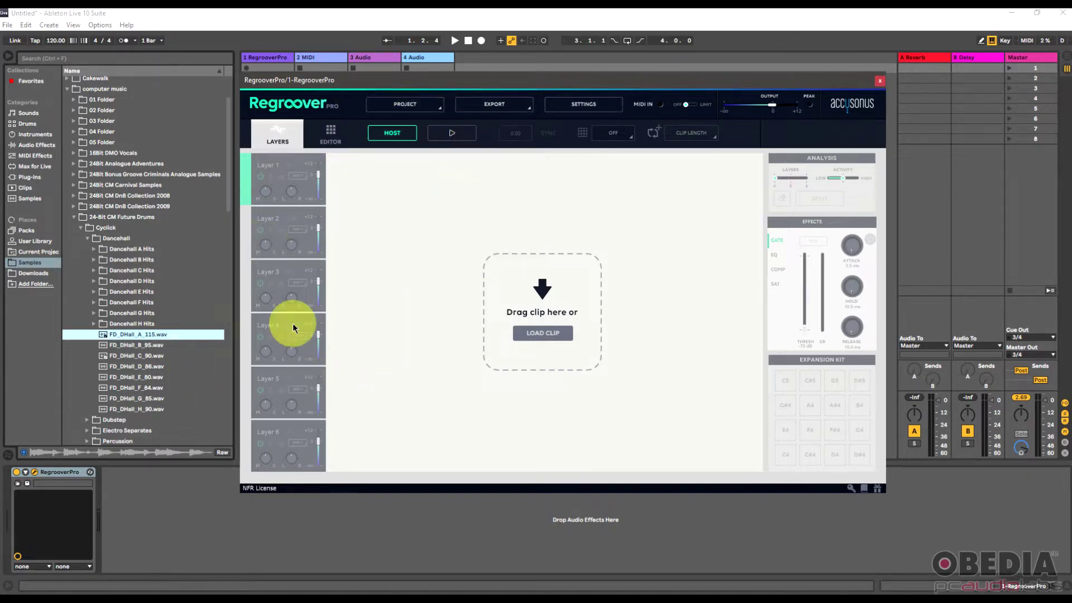
Step: Drop FD_DHall_A_115.wav from Ableton's browser into Regroover and nudge the plugin window
left_click_drag(132, 334, 520, 309)
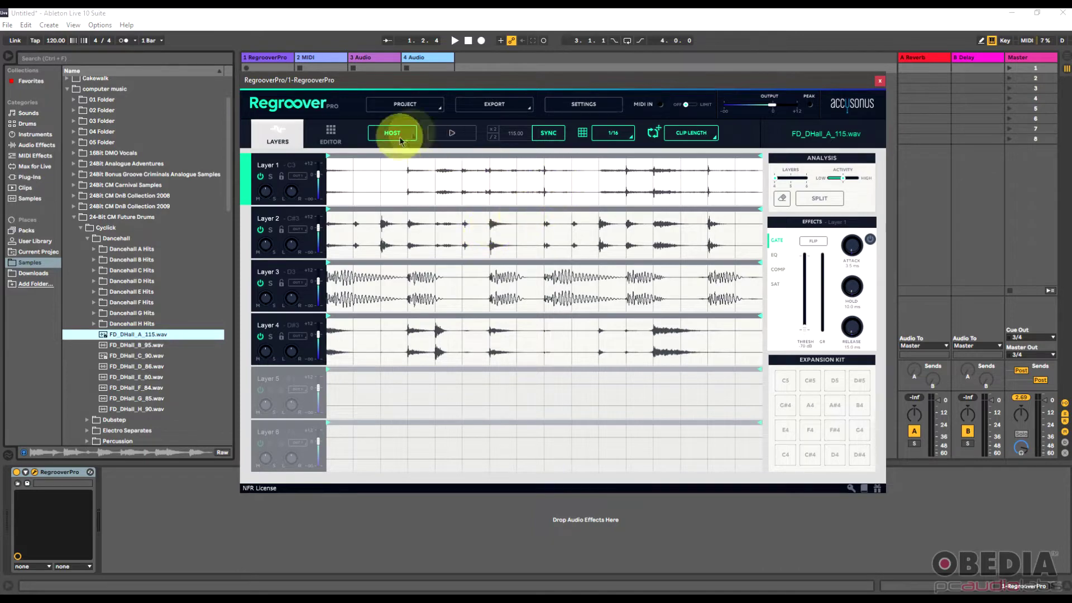
mouse_move(415, 80)
left_mouse_down()
mouse_move(411, 95)
mouse_move(410, 76)
left_mouse_up()
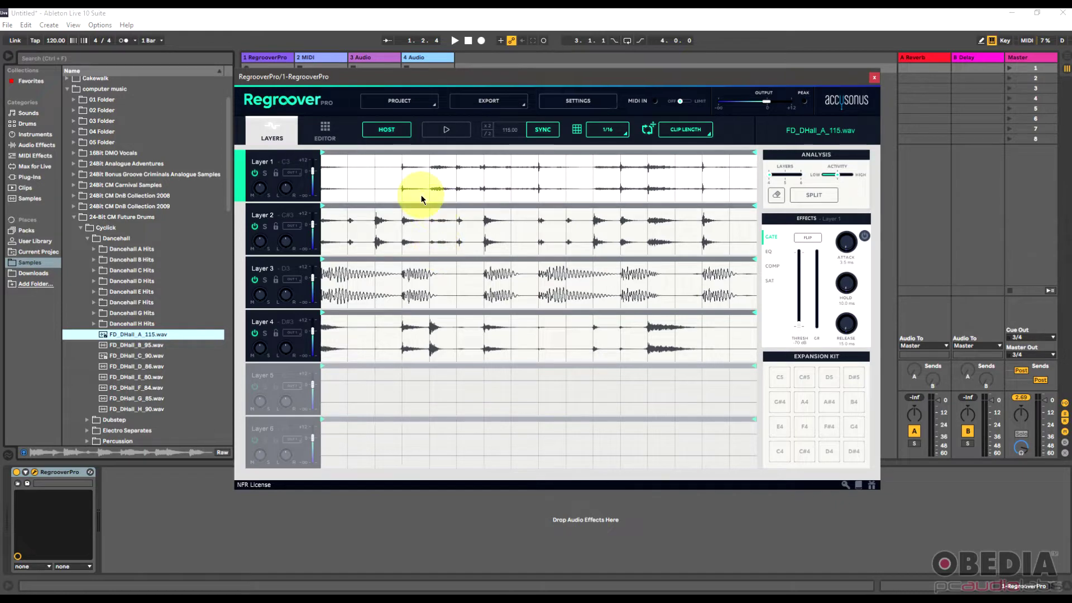
key("space")
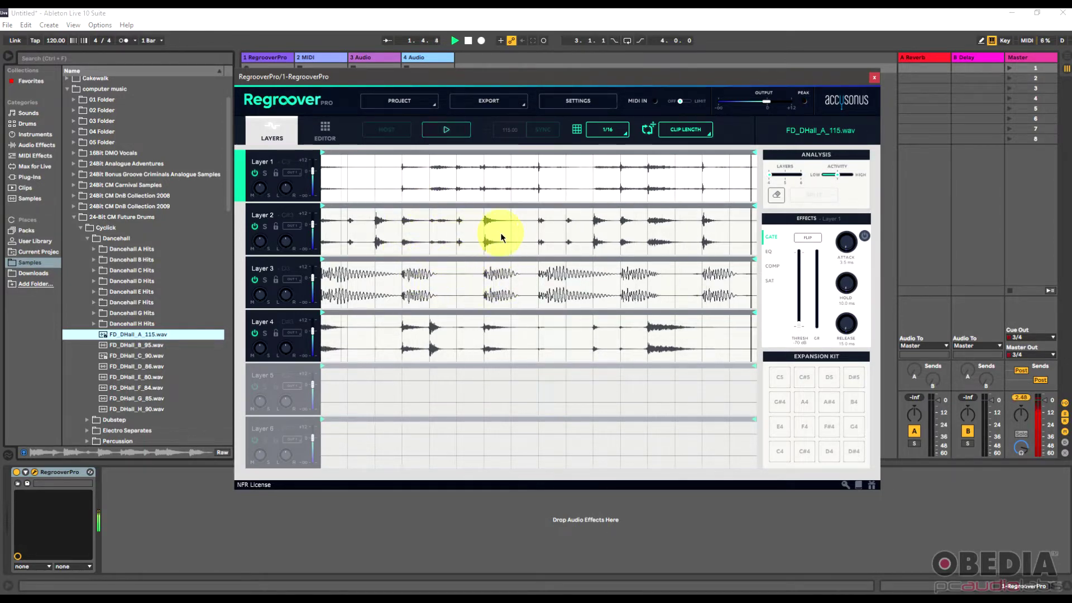
key("space")
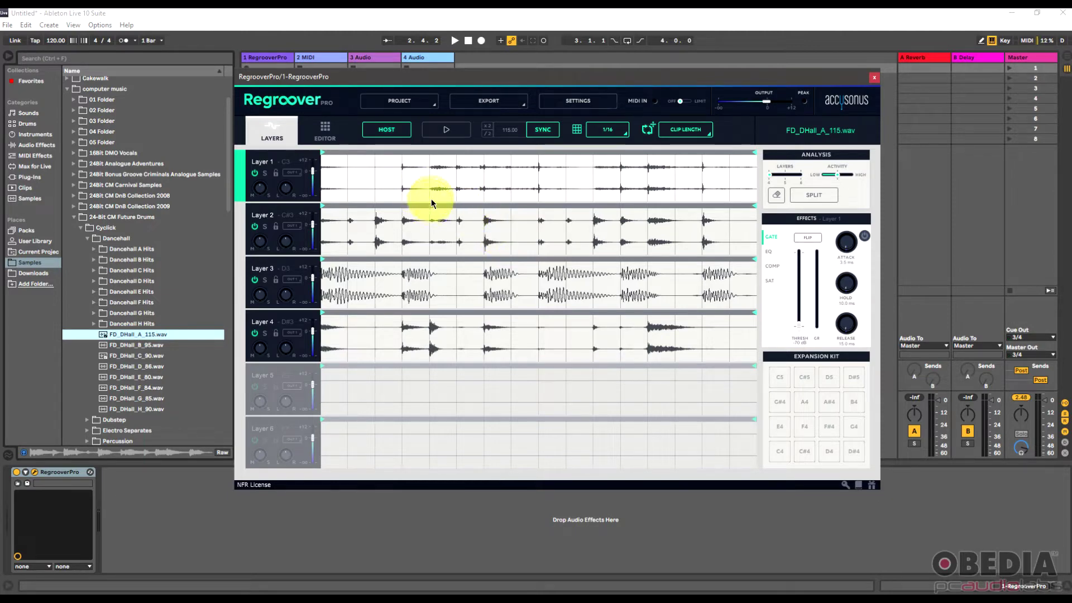
left_click(265, 173)
Step: Audition Layers 1, 2 and 3 one at a time, soloing and playing each
key("space")
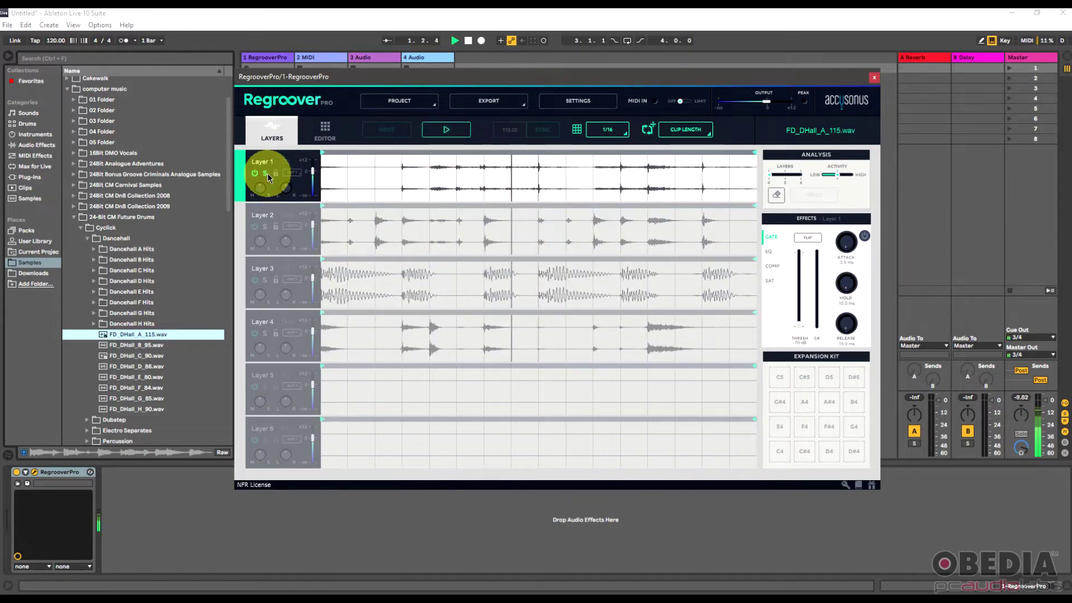
key("space")
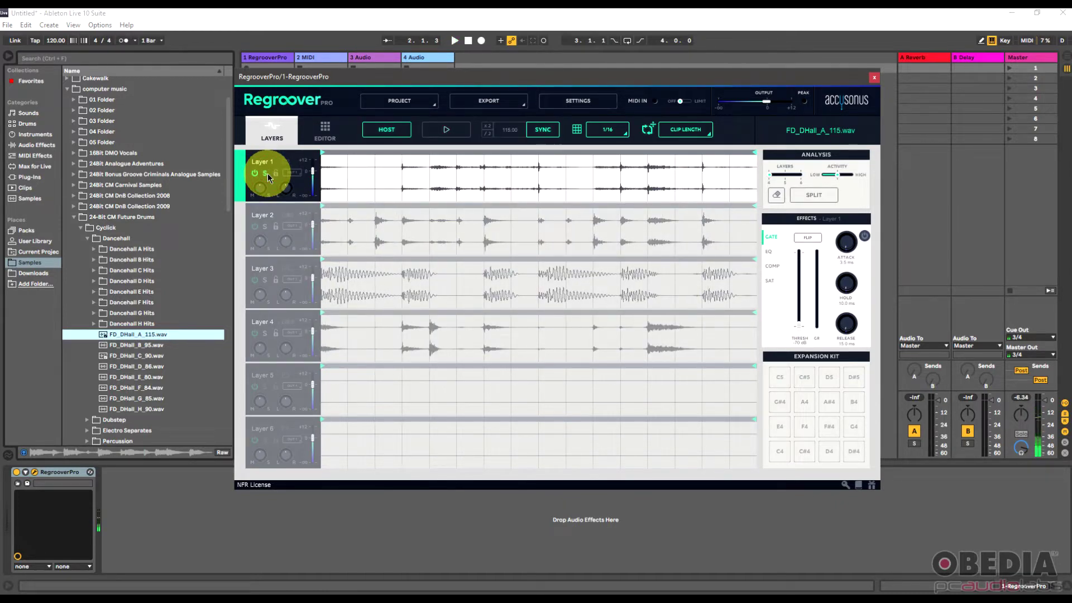
left_click(264, 226)
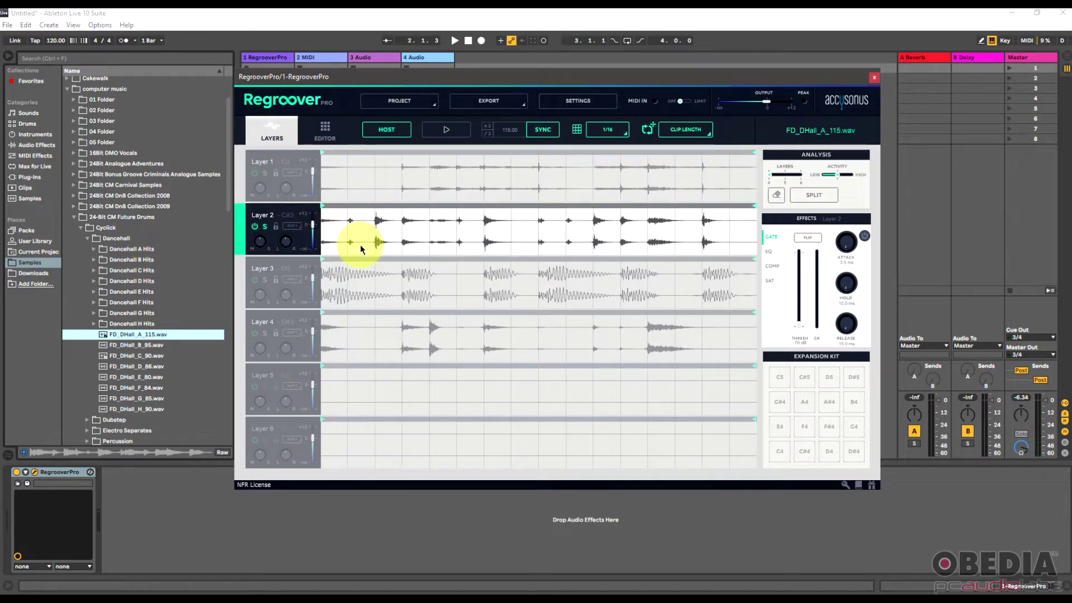
key("space")
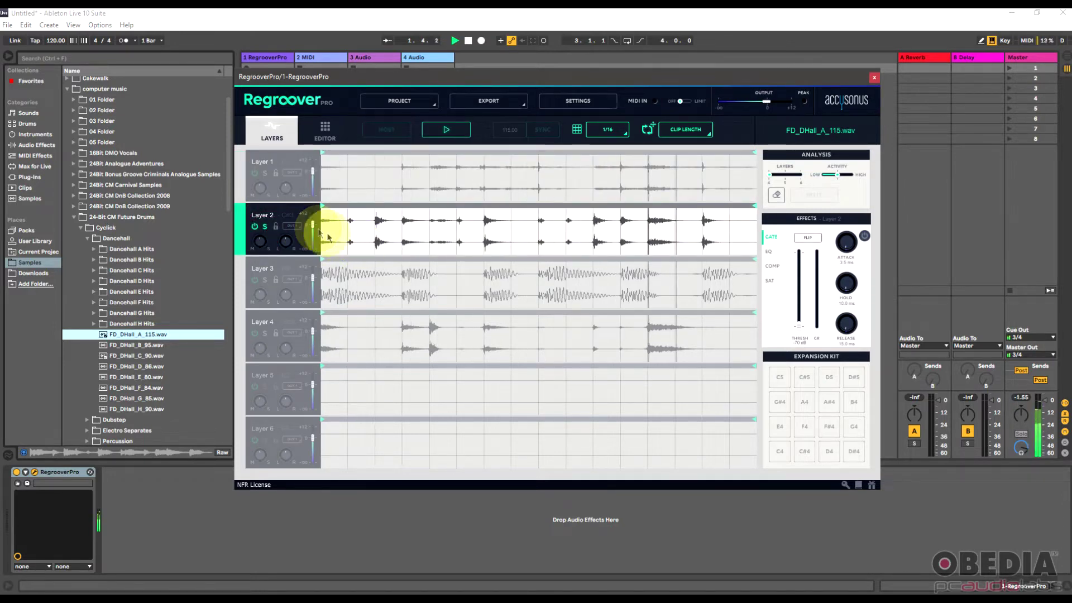
key("space")
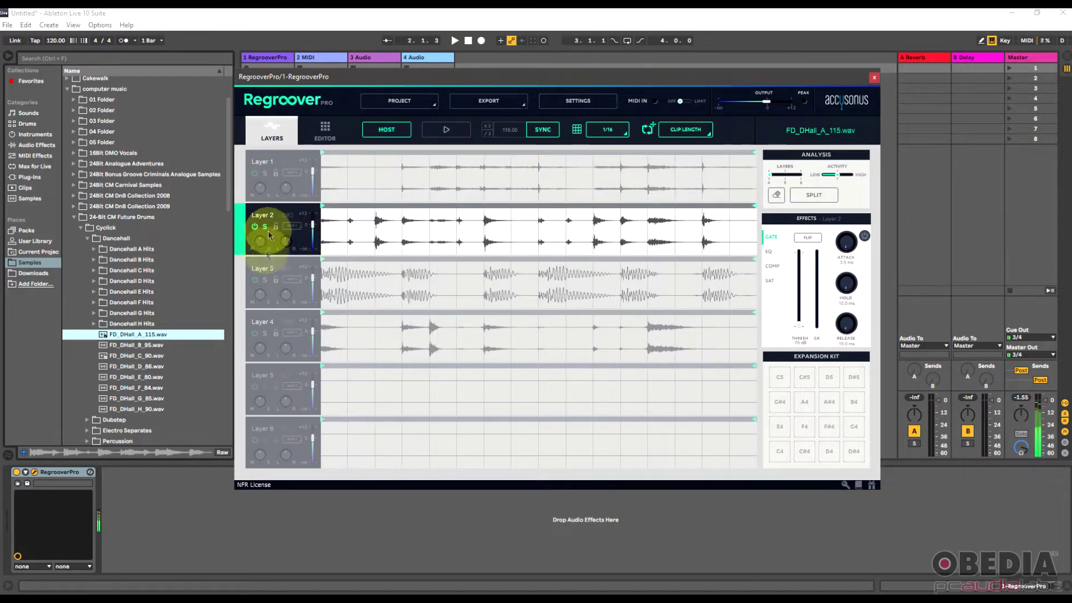
left_click(265, 279)
key("space")
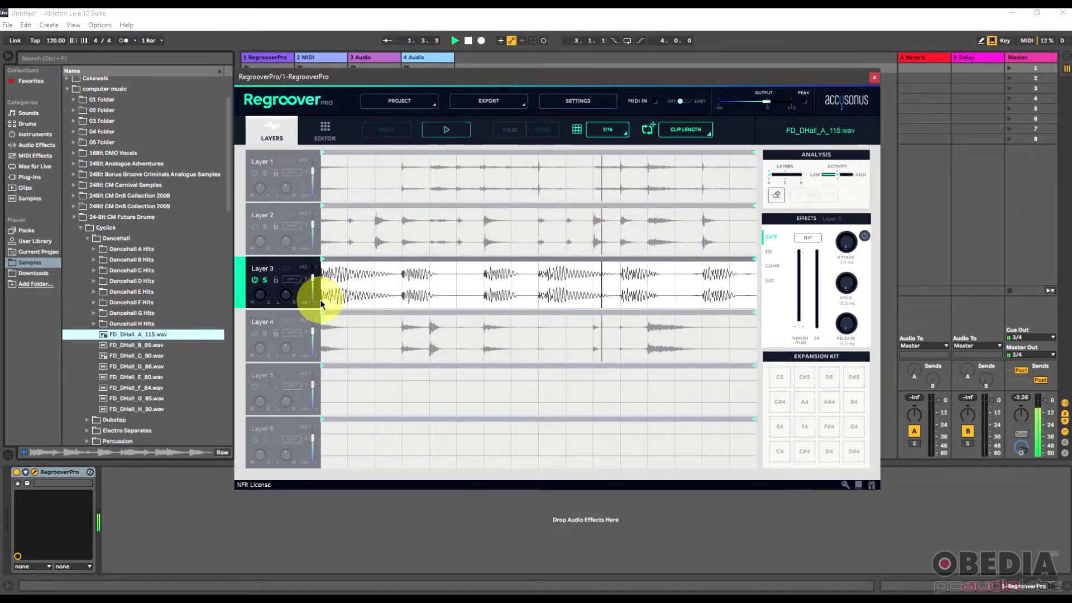
key("space")
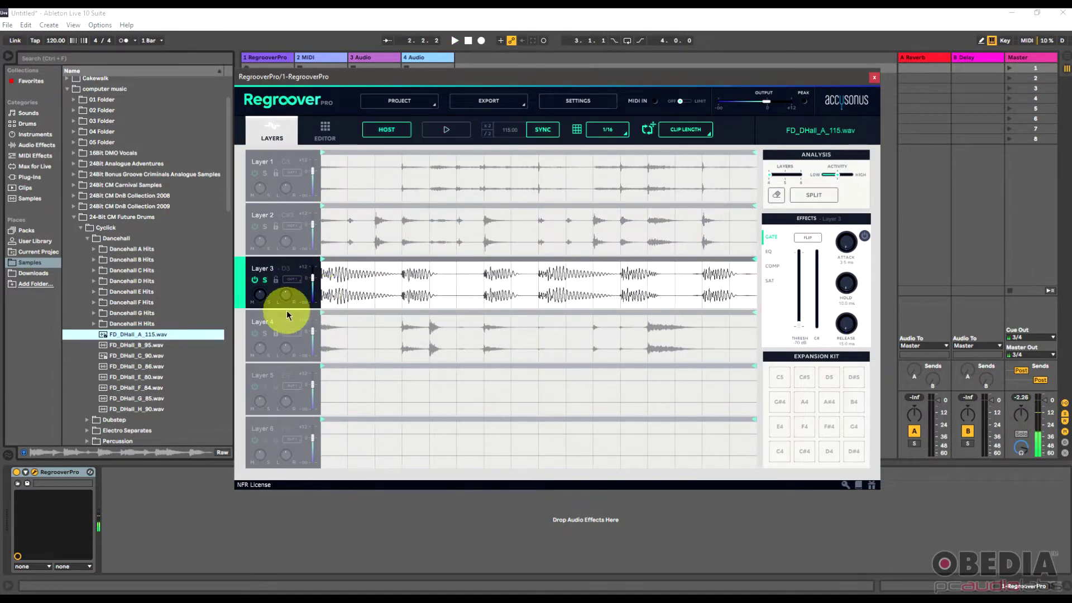
Step: Solo and play Layer 4, open its name for editing, then select Layer 3
left_click(265, 334)
key("space")
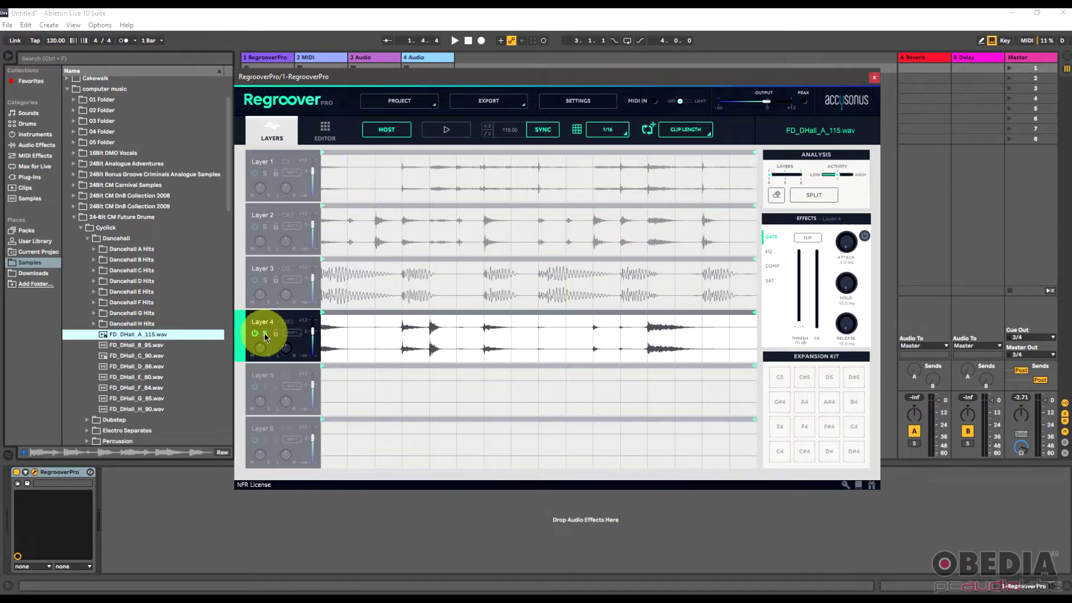
left_click(267, 322)
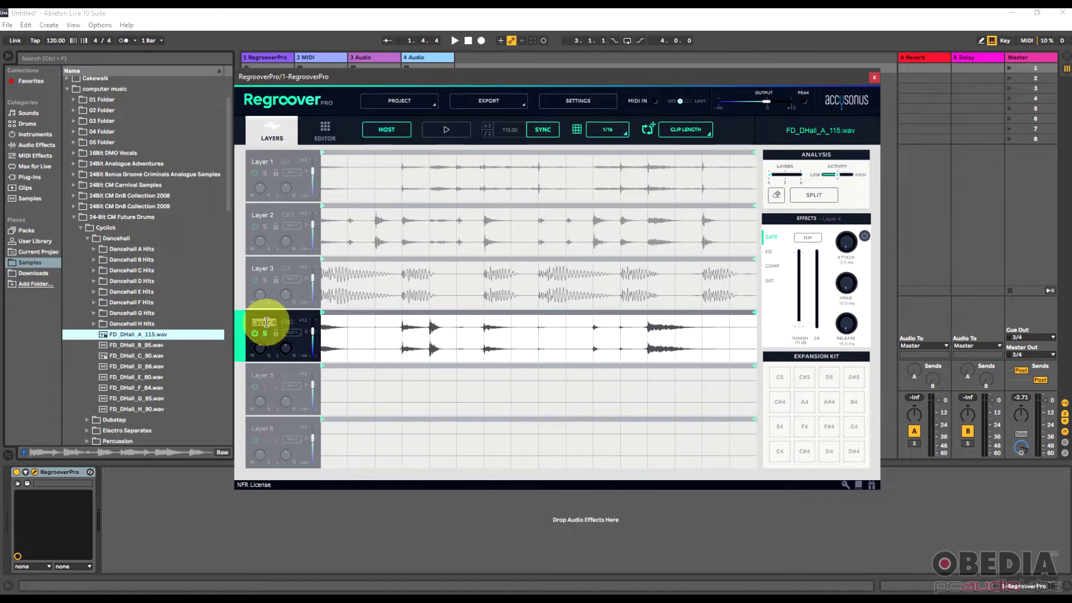
left_click(268, 326)
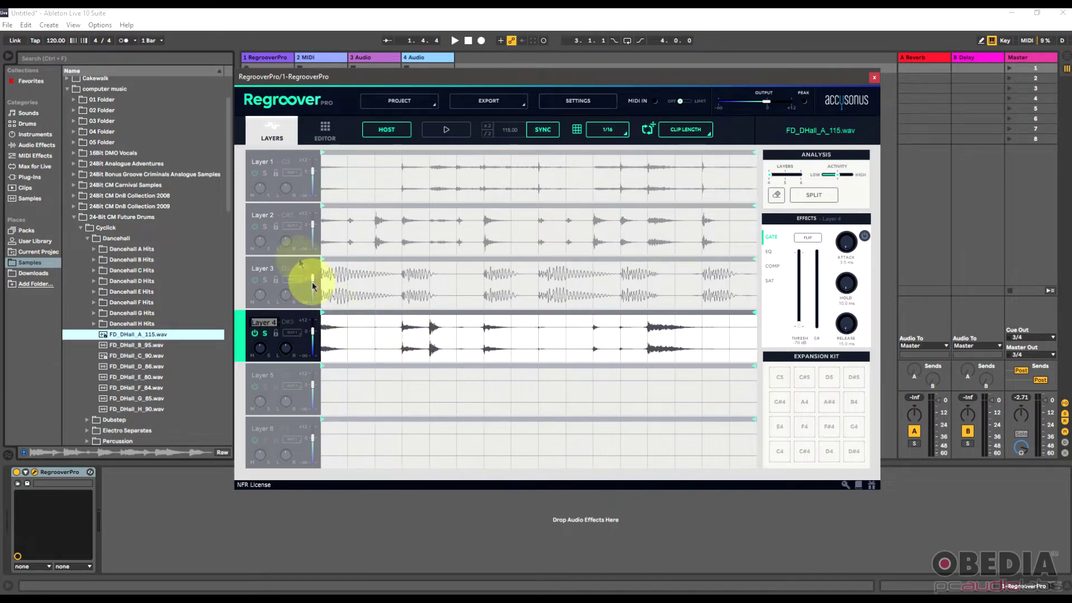
left_click(339, 282)
left_click(394, 287)
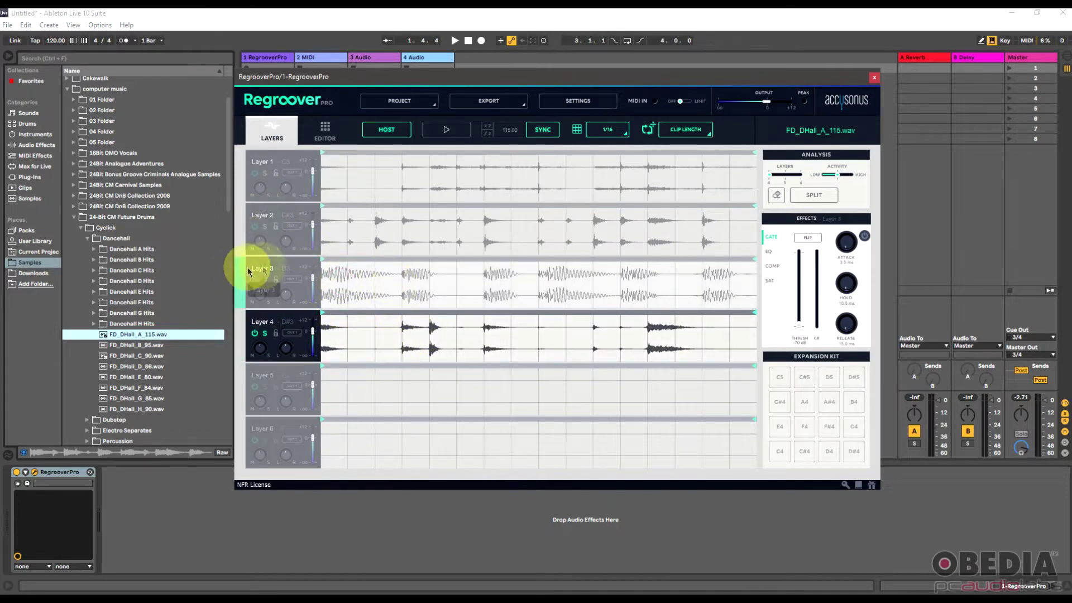
Step: Solo Layer 3 and rename it 'Kick'
left_click(264, 280)
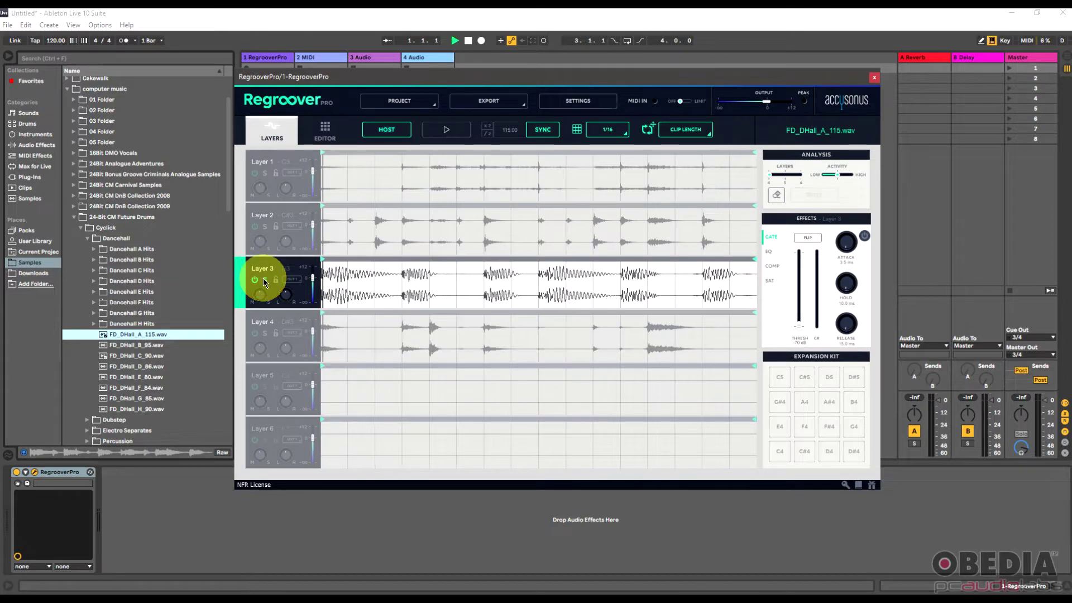
double_click(266, 270)
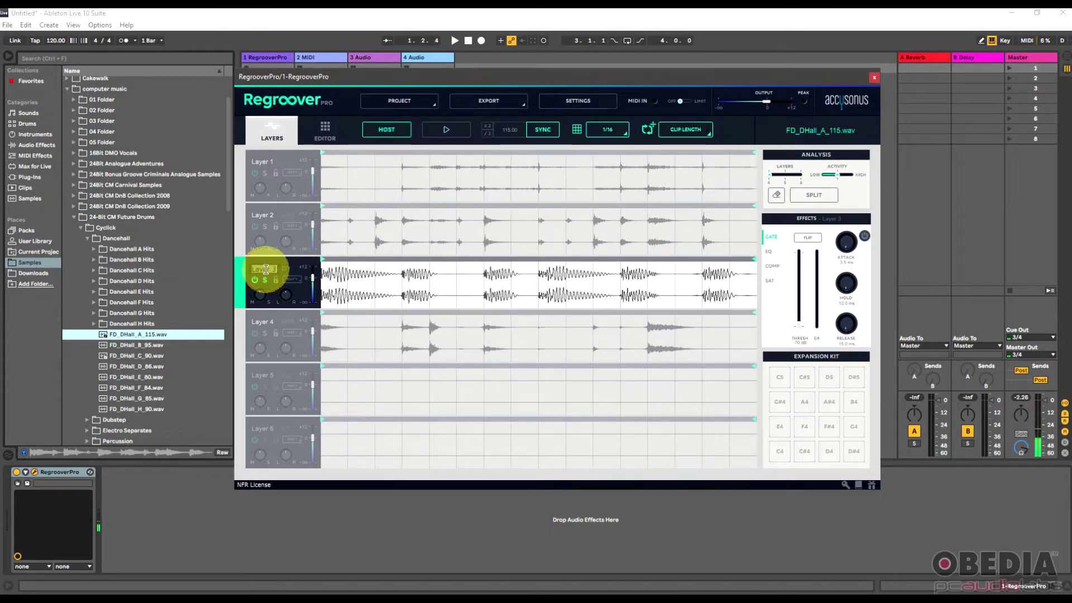
type("Kick")
key("Return")
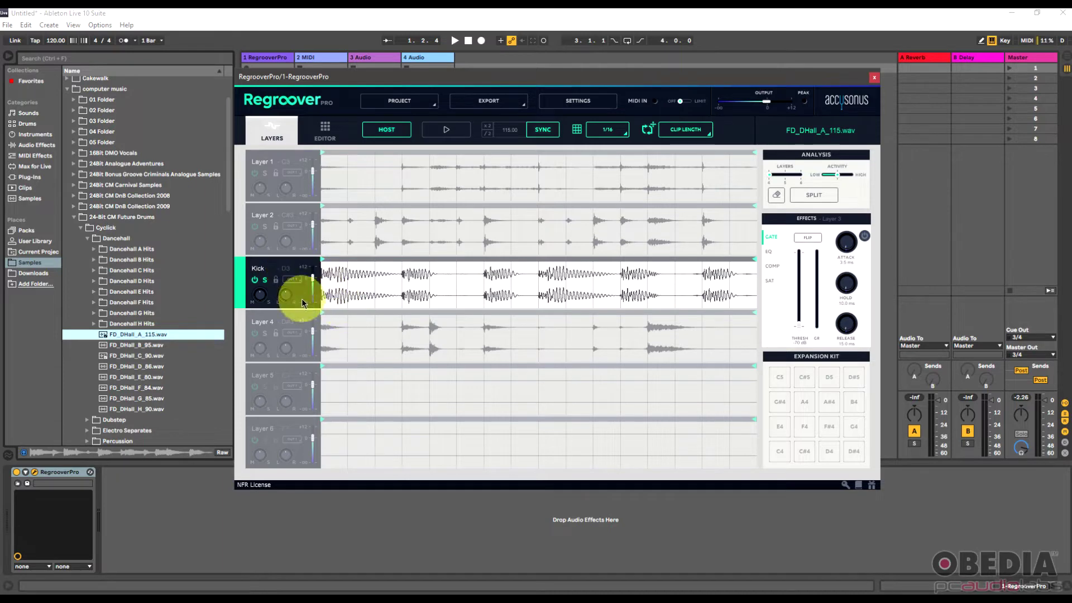
Step: Unsolo Kick and audition the loop with Kick and Layer 2 switched off and on
left_click(265, 280)
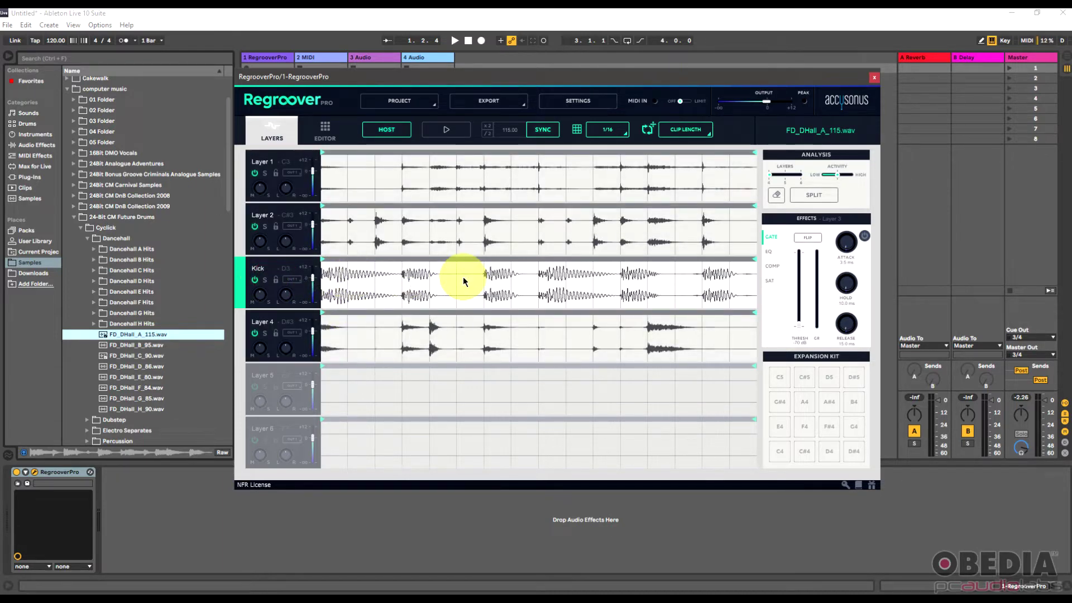
left_click(255, 280)
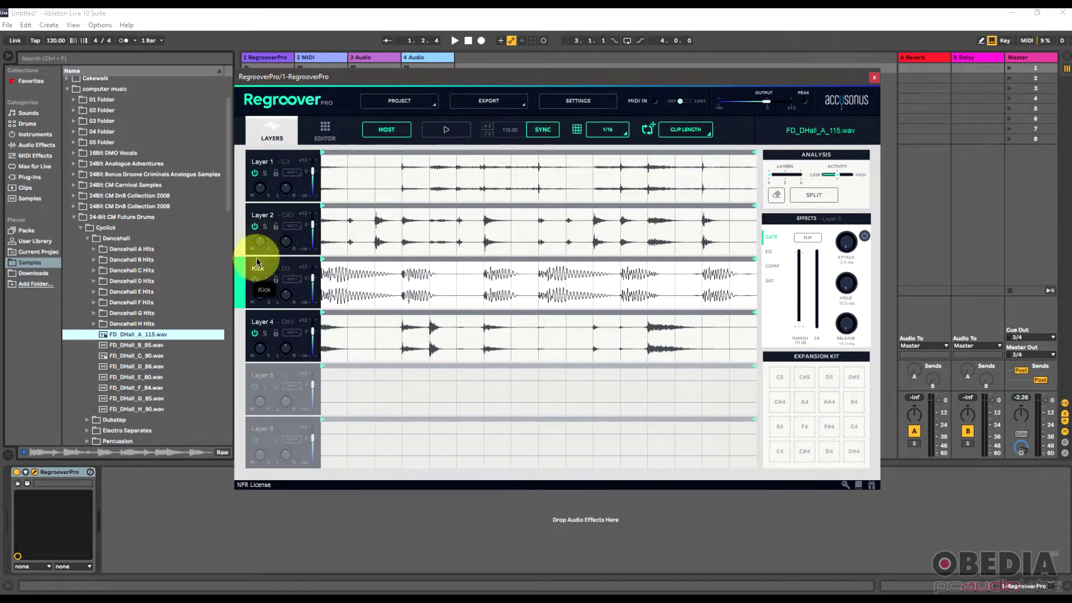
left_click(255, 226)
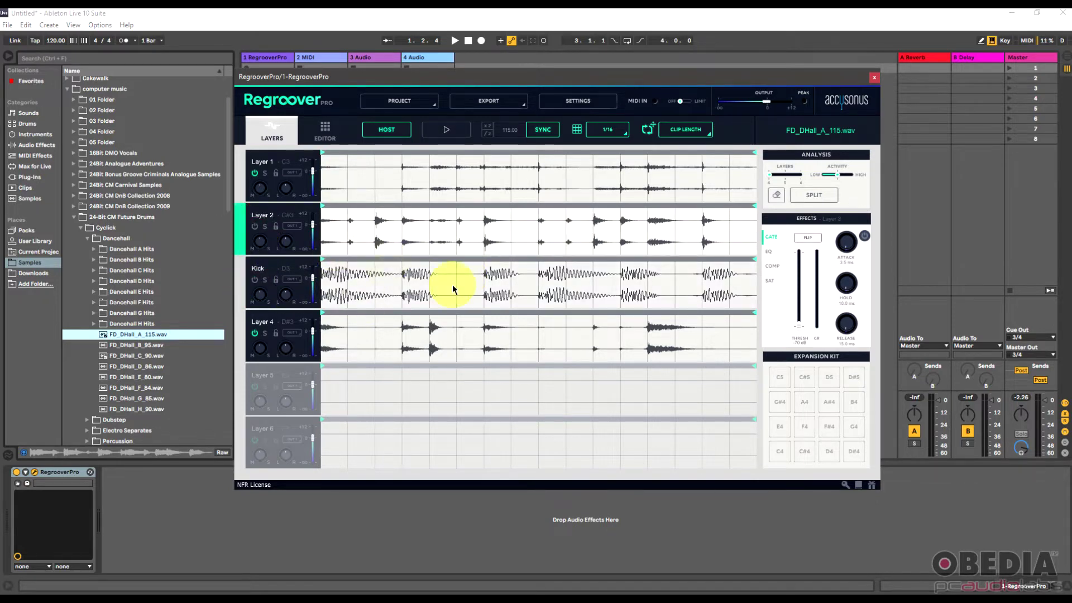
left_click(259, 279)
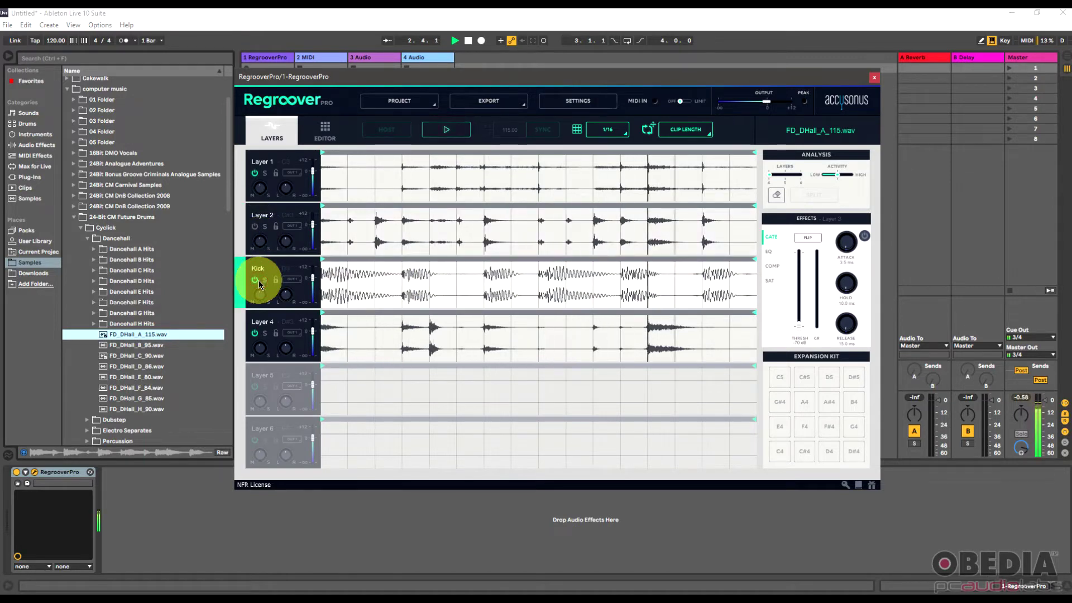
left_click(258, 280)
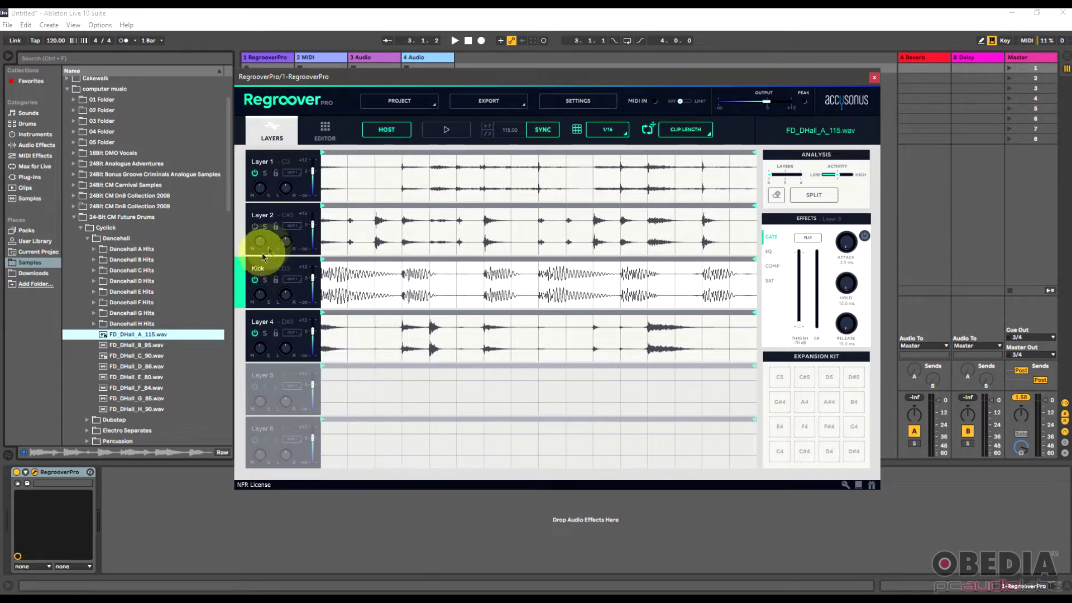
left_click(255, 229)
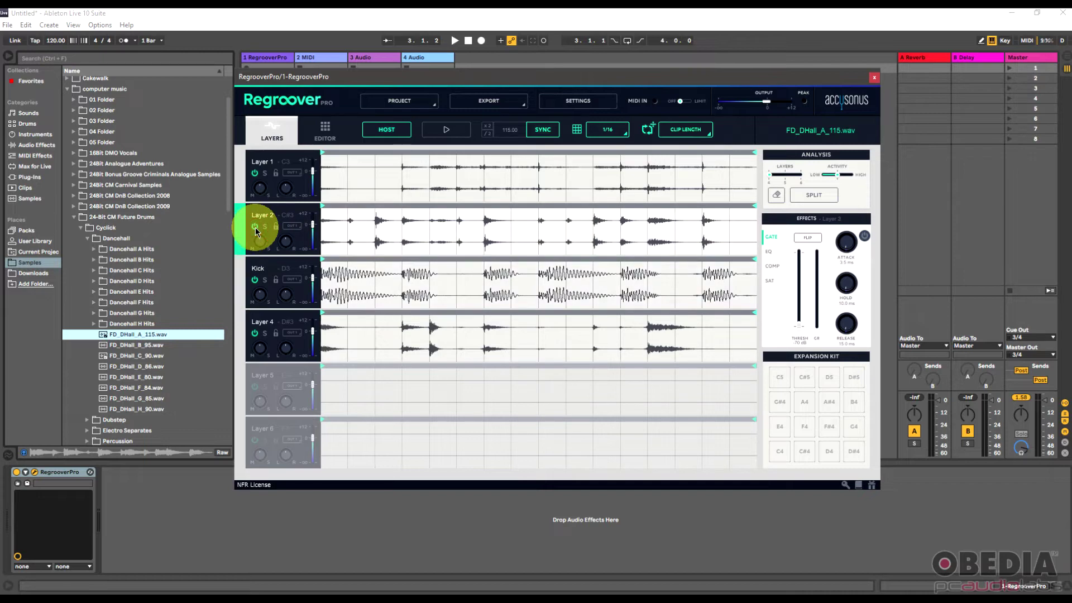
left_click(559, 293)
Step: Select the opening slice of the Kick lane and drop it onto expansion pad C5
left_click_drag(510, 287, 535, 292)
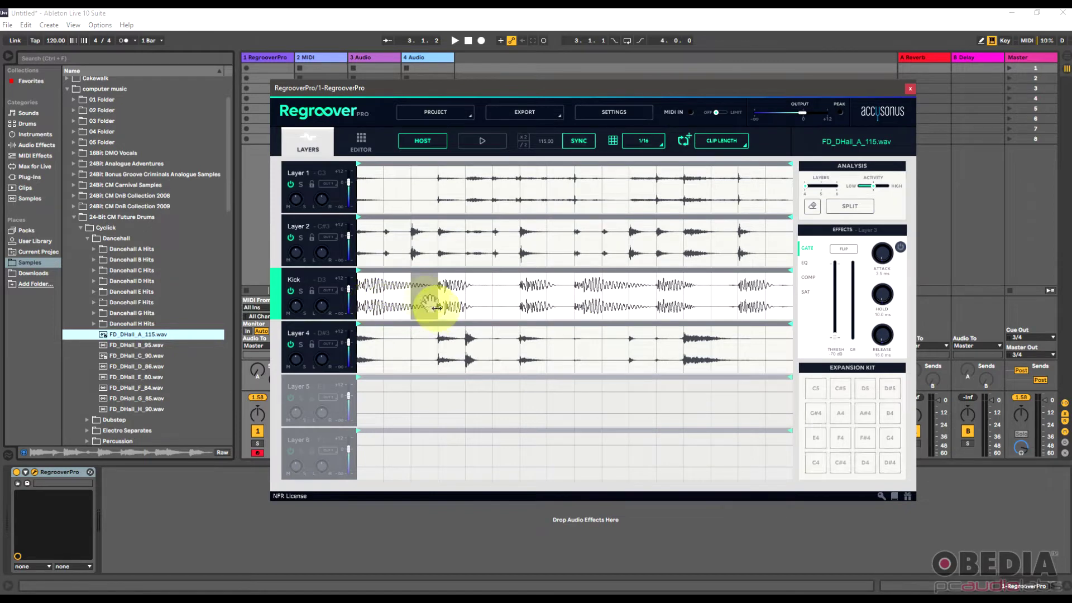
left_click_drag(436, 307, 816, 388)
left_click_drag(450, 292, 854, 398)
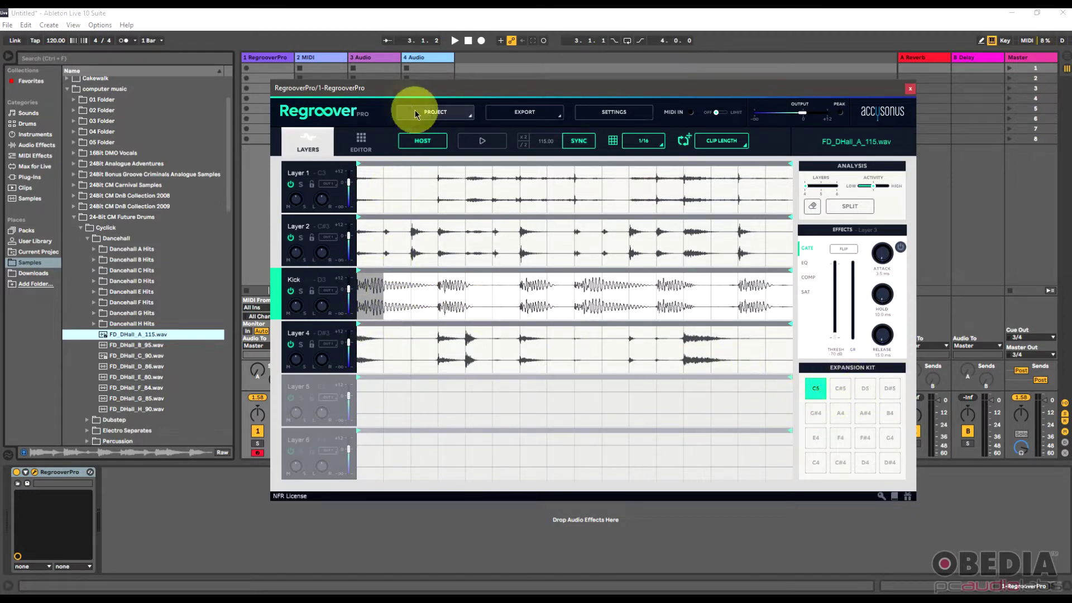
Step: Drop the Kick layer into track 4 as a clip, view its waveform, then reopen Regroover
left_click_drag(393, 88, 378, 138)
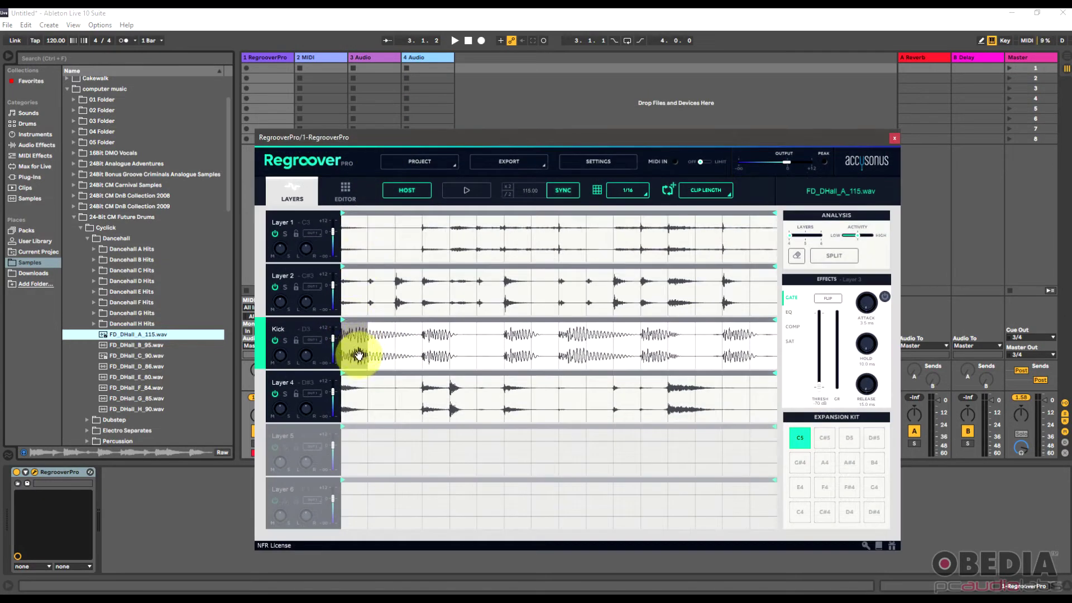
left_click_drag(359, 353, 429, 72)
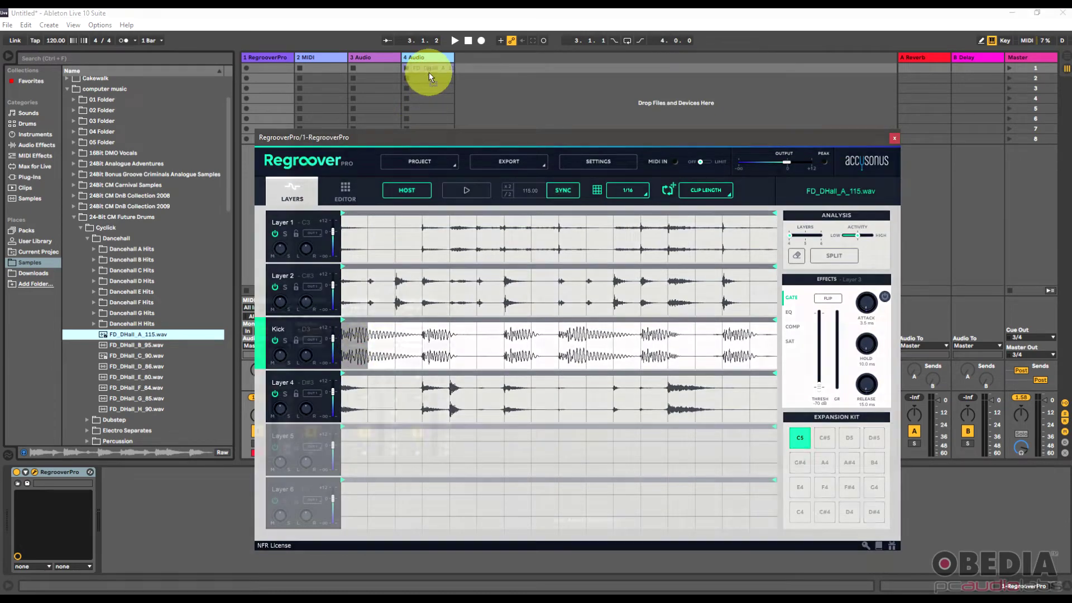
left_click(429, 72)
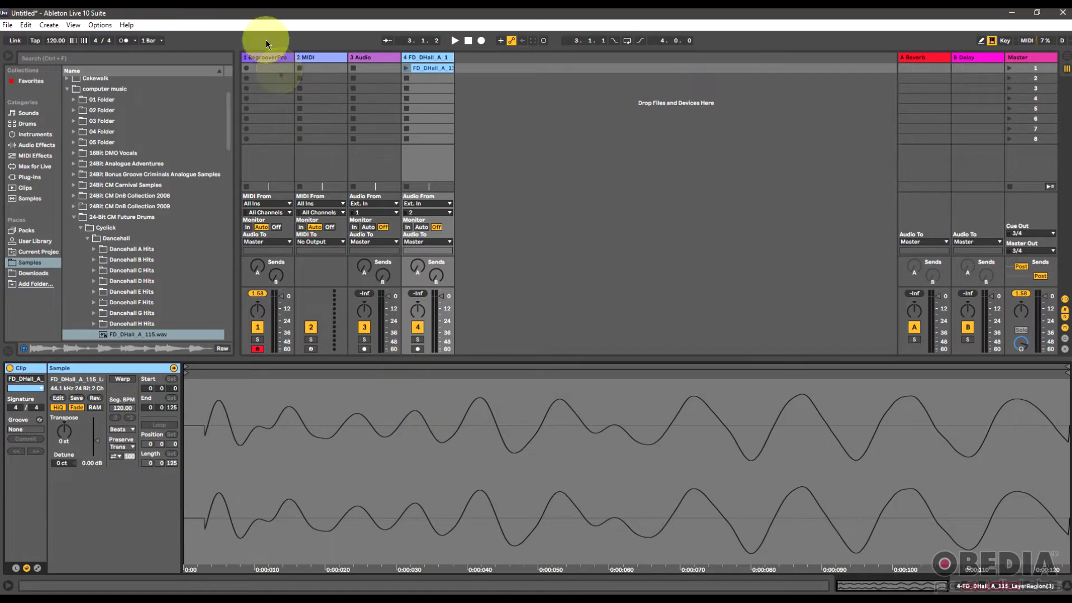
left_click(262, 58)
left_click(261, 58)
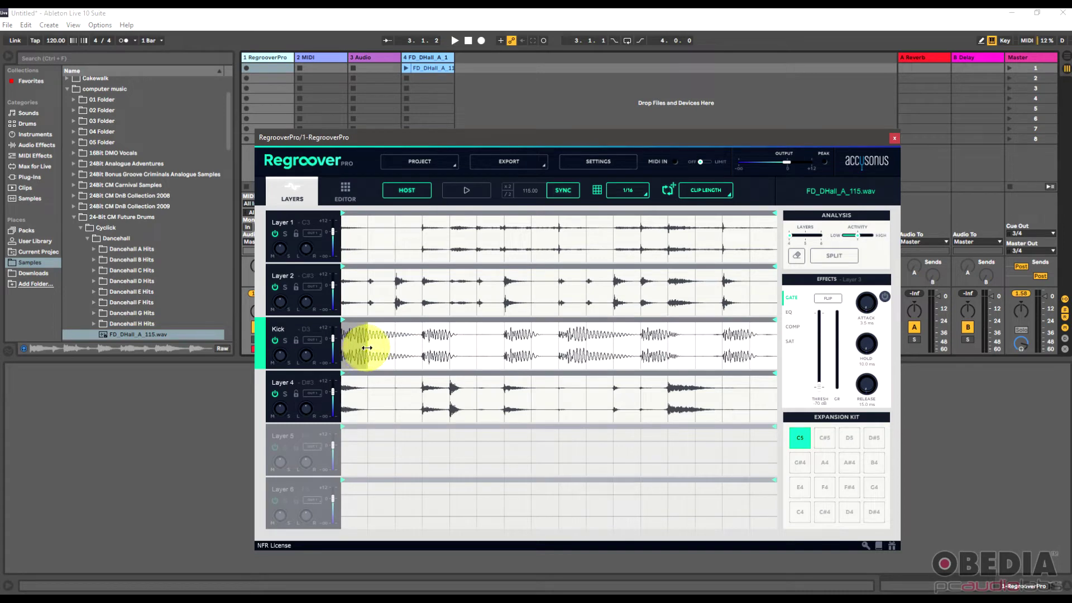
Step: Export the Kick lane's first section to track 4 slot 2, play it, and reopen Regroover
left_click_drag(367, 347, 515, 353)
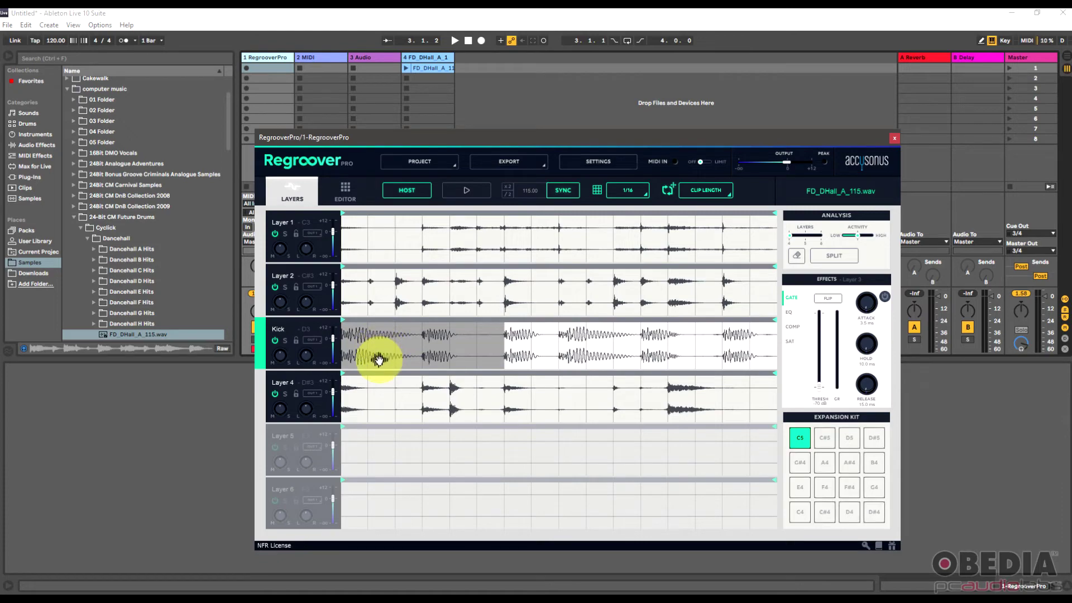
left_click_drag(379, 360, 423, 78)
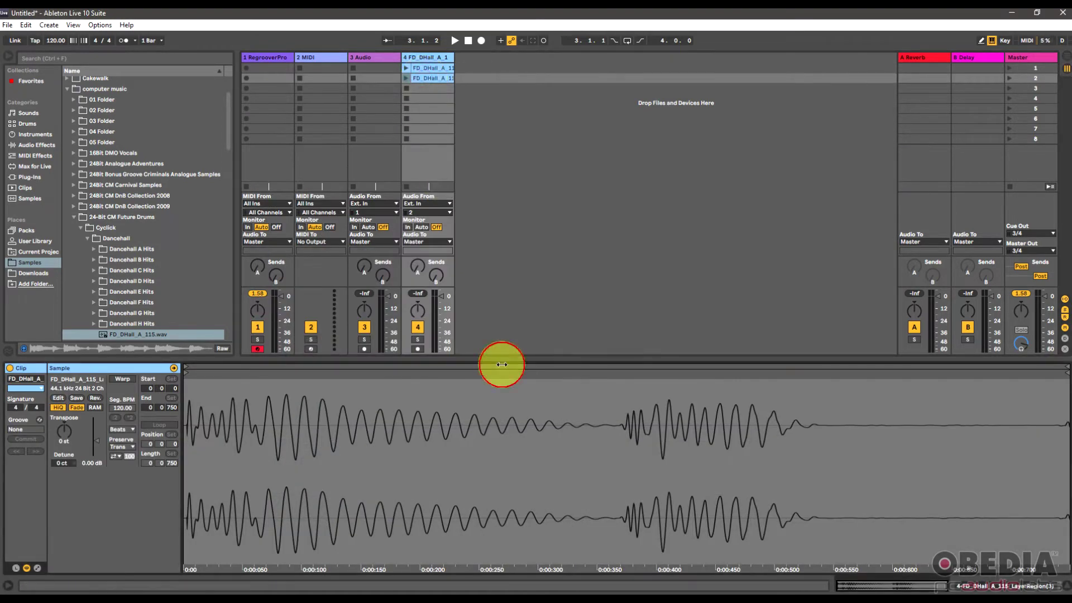
left_click(406, 79)
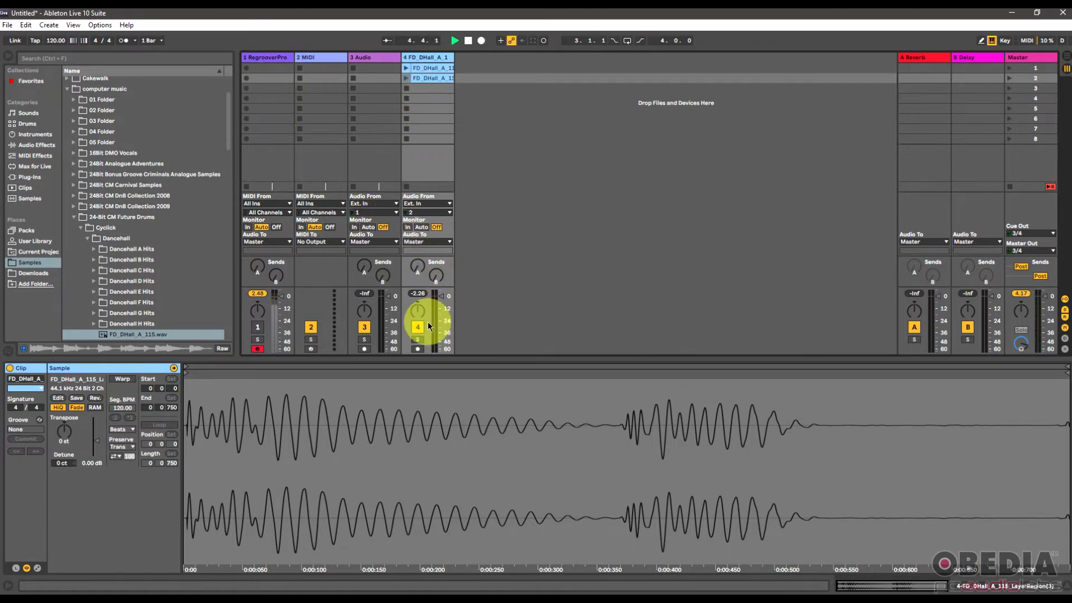
key("space")
left_click(264, 59)
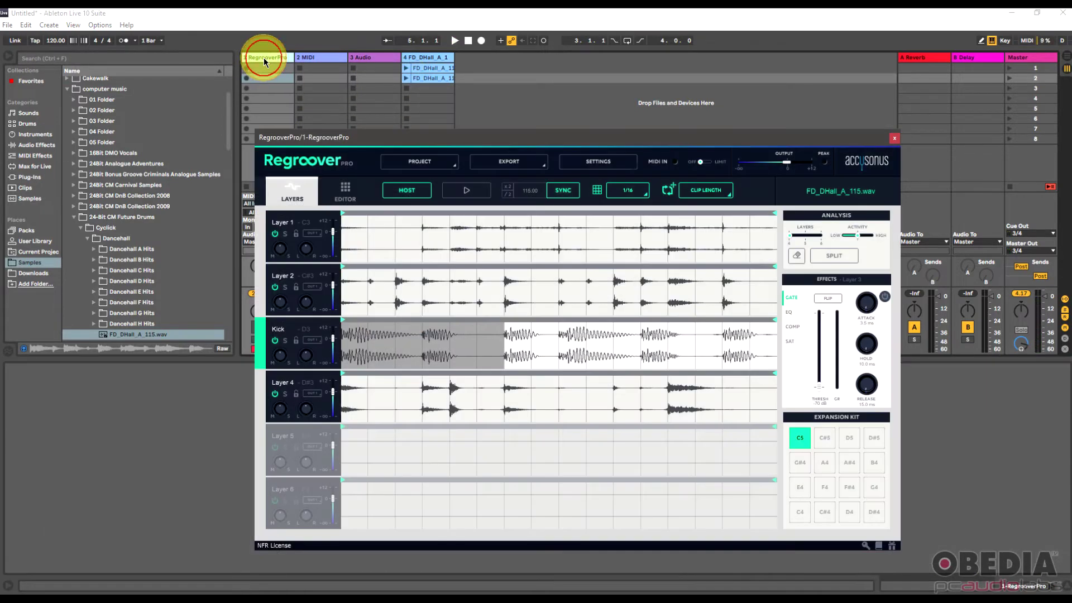
left_click_drag(333, 138, 331, 107)
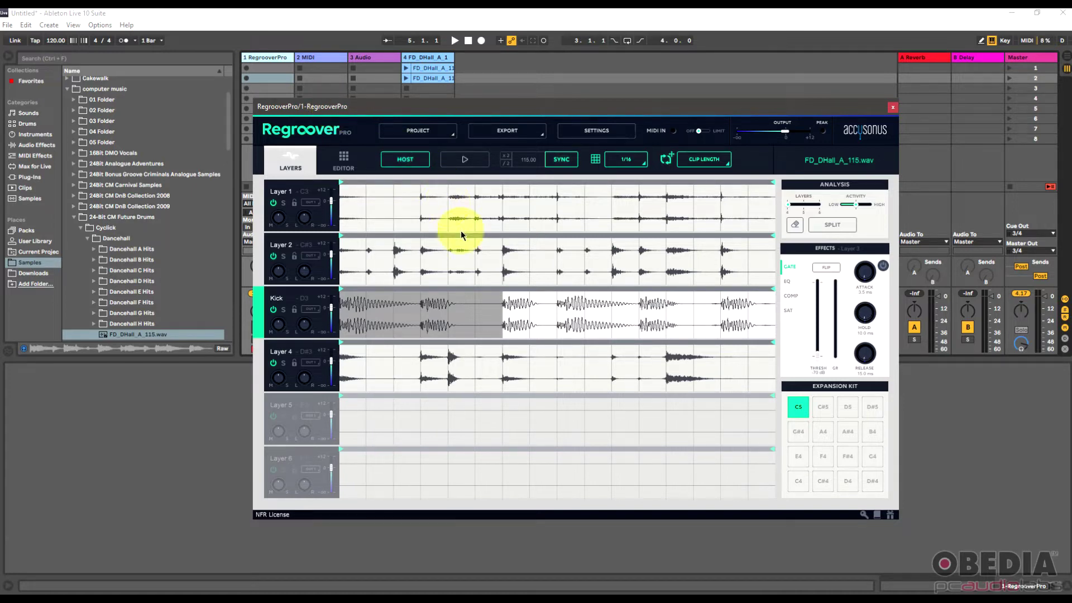
Step: Extend a Kick lane selection rightward, assign it to pad C5, then select the first slice
left_click(515, 329)
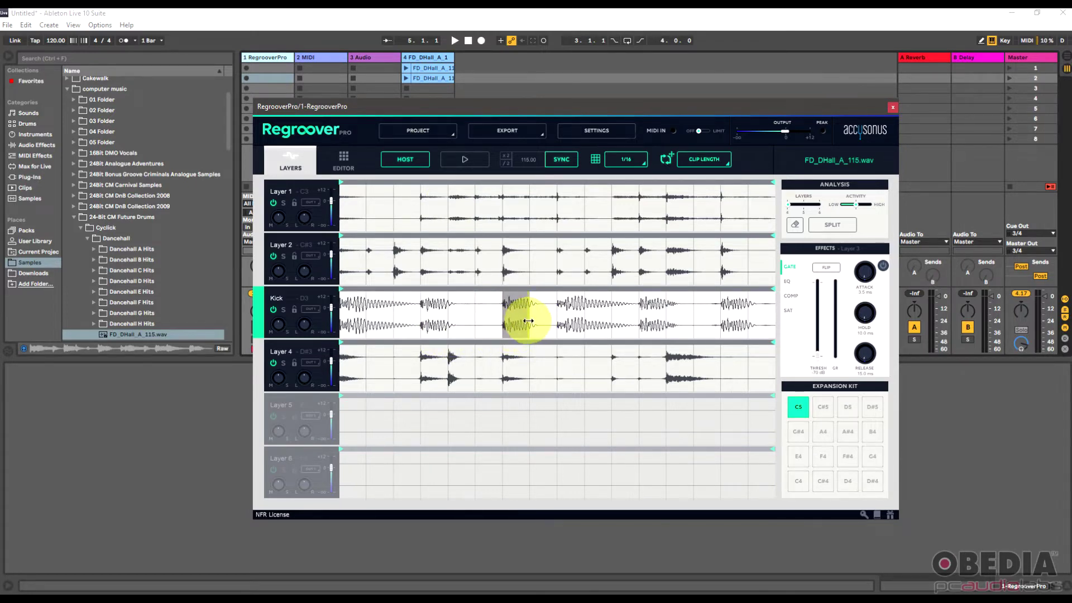
left_click_drag(528, 320, 632, 325)
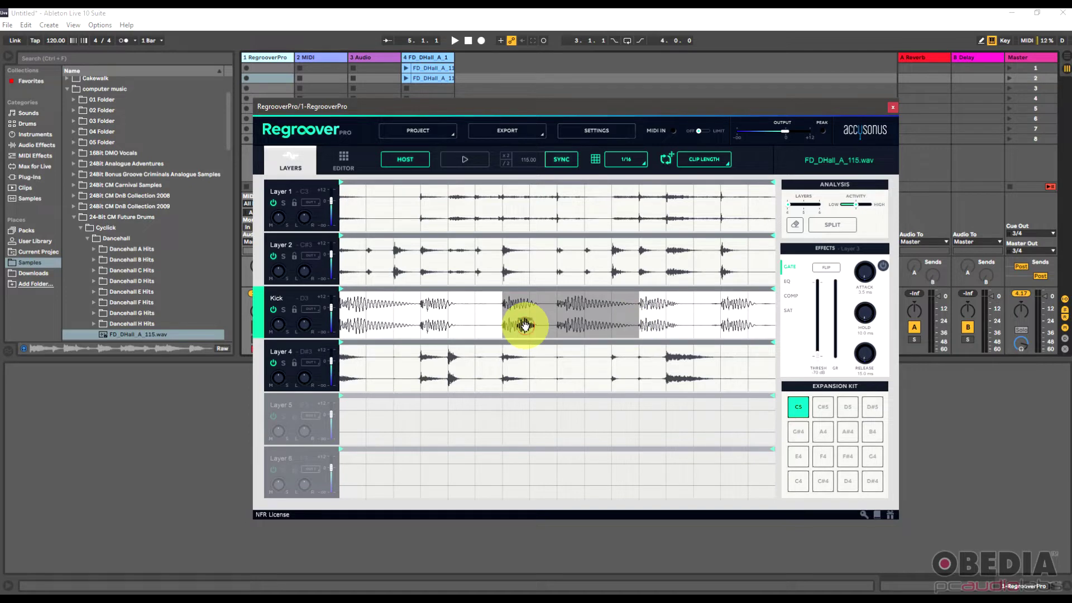
left_click_drag(524, 325, 802, 411)
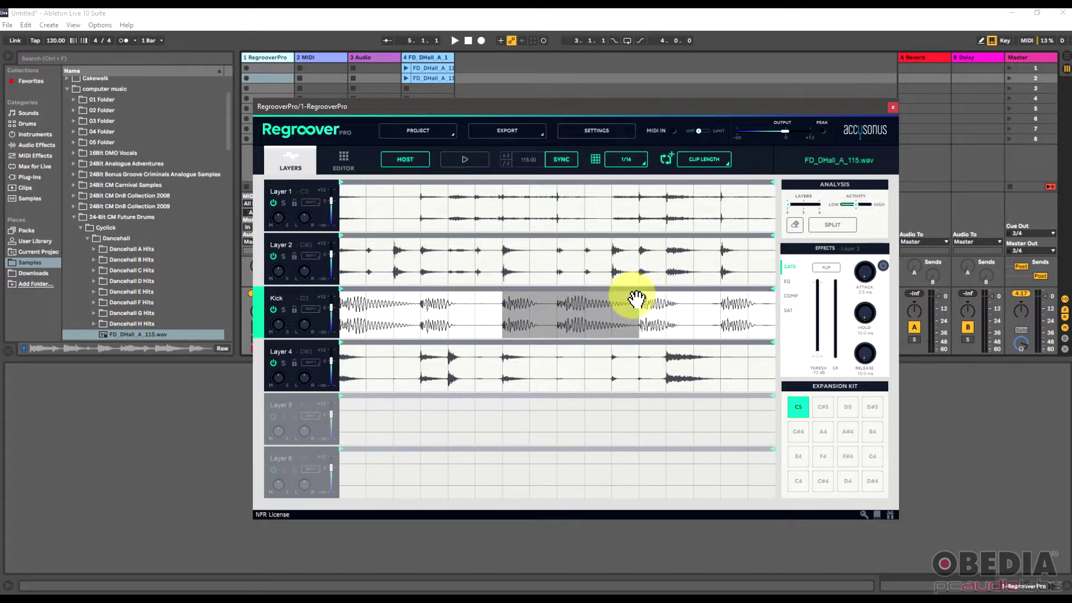
left_click(358, 323)
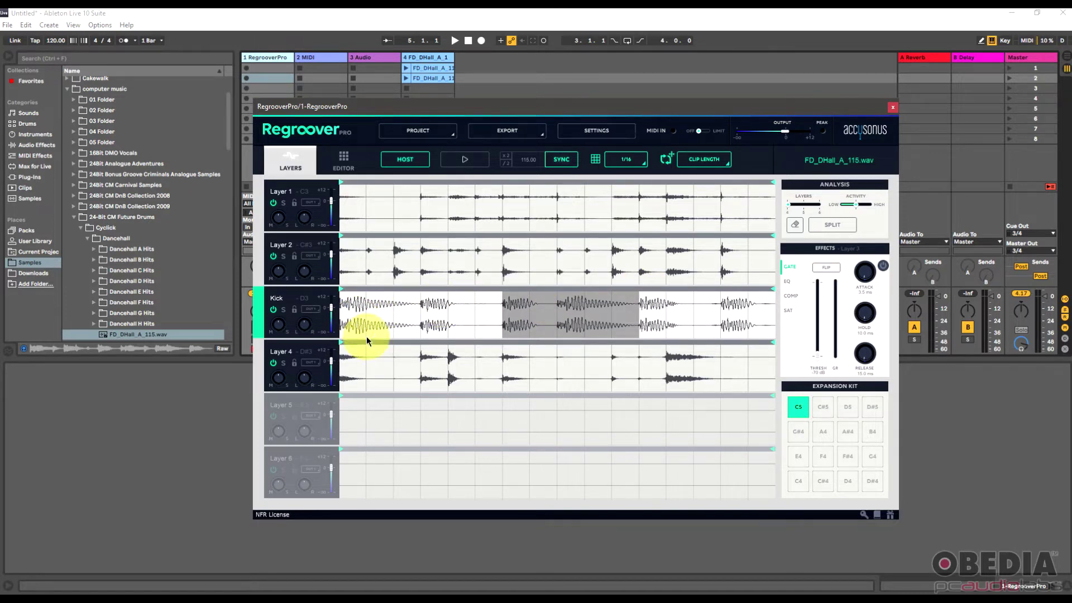
left_click(355, 327)
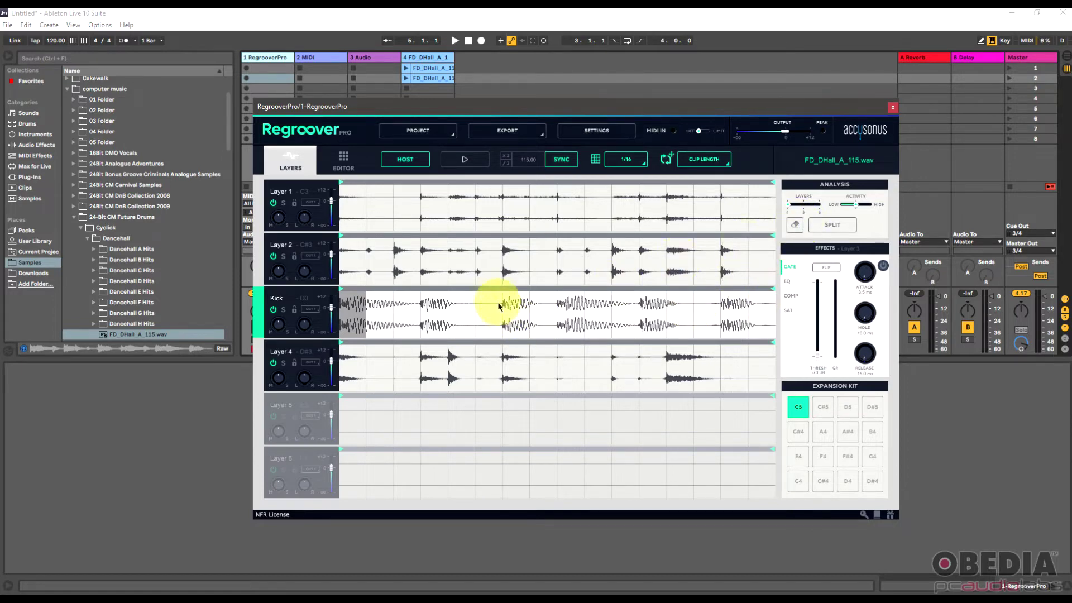
Step: With the Analysis eraser on, mark four Layer 2 regions, re-split, and solo Layer 2
left_click(478, 260)
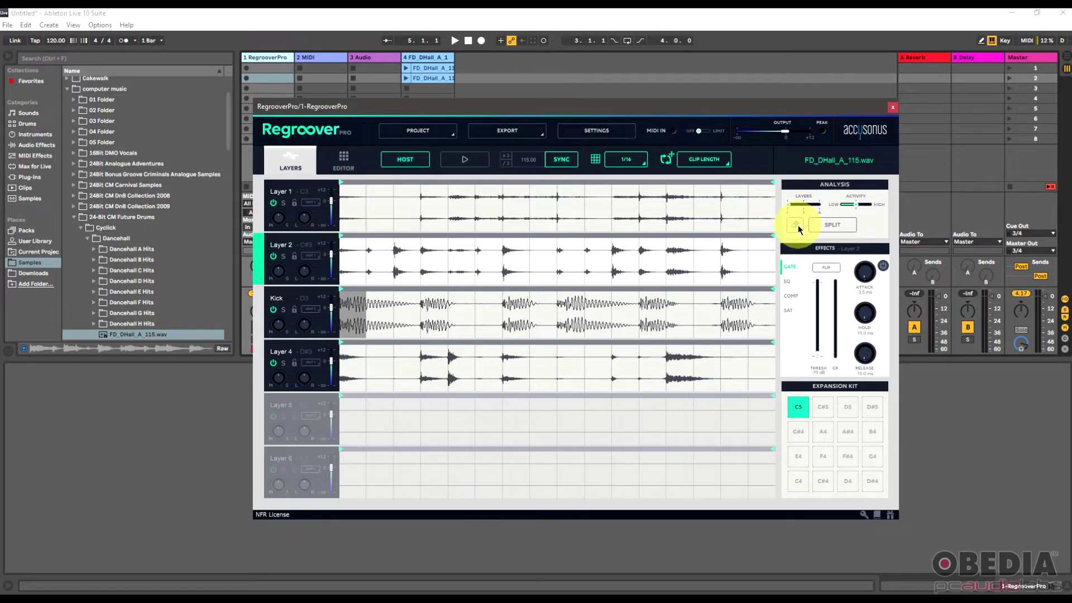
left_click(797, 226)
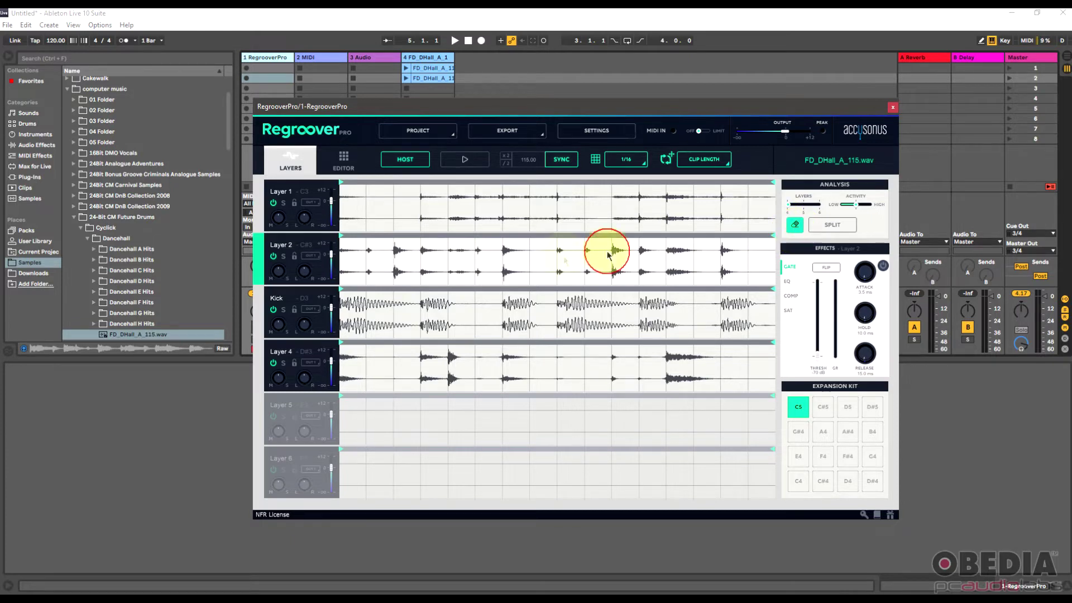
left_click(489, 273)
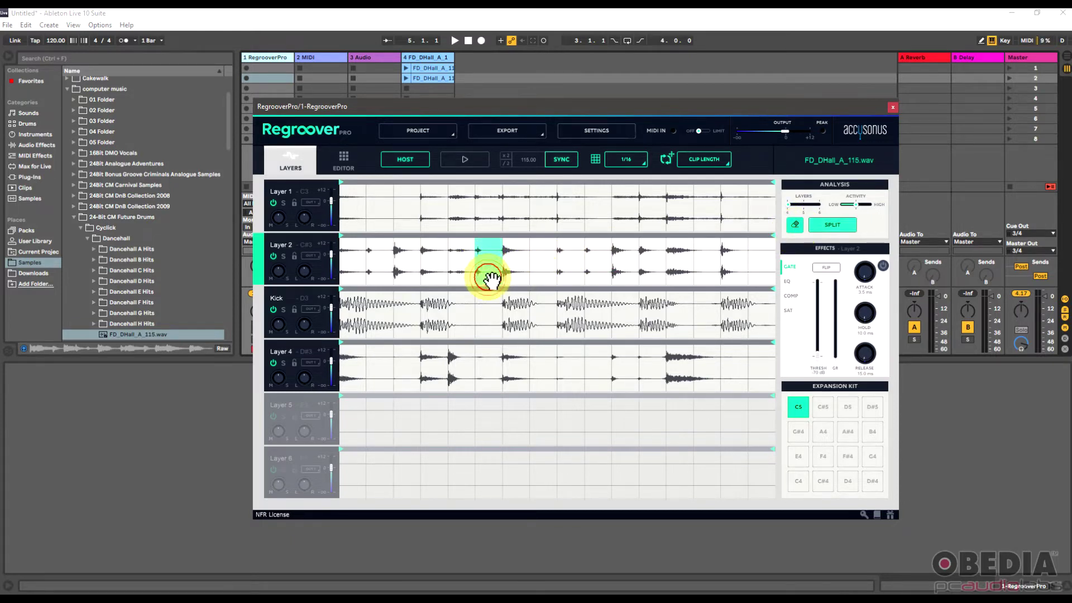
left_click(569, 275)
left_click(657, 279)
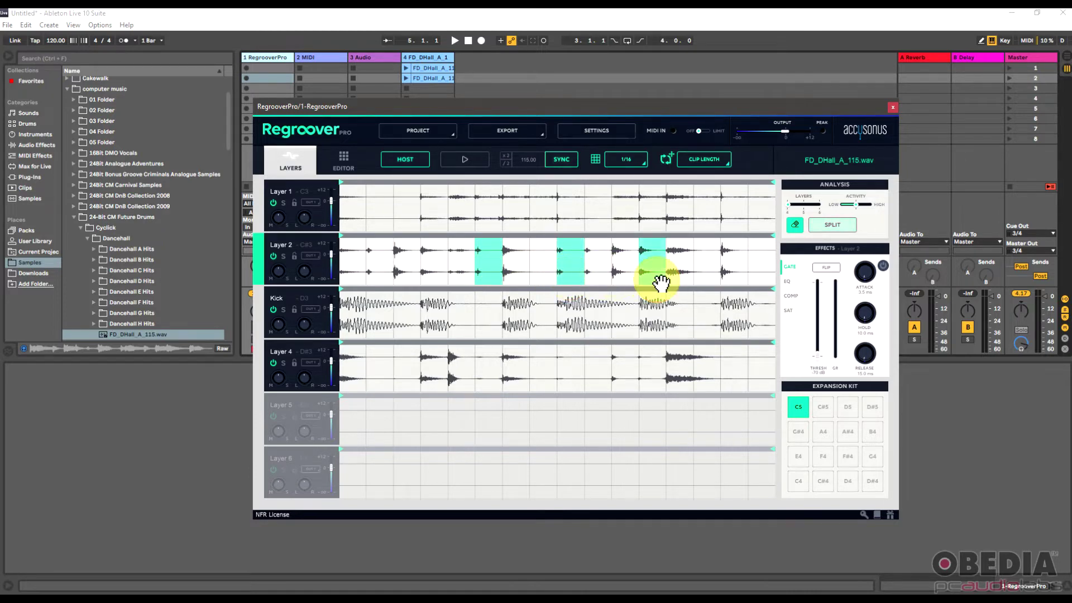
left_click(379, 279)
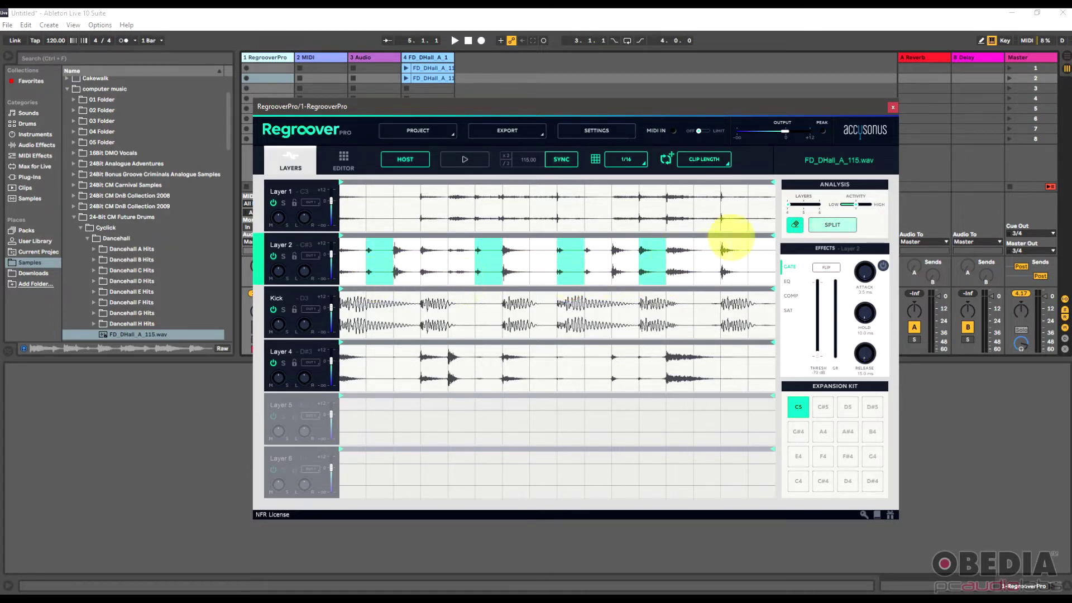
left_click(828, 225)
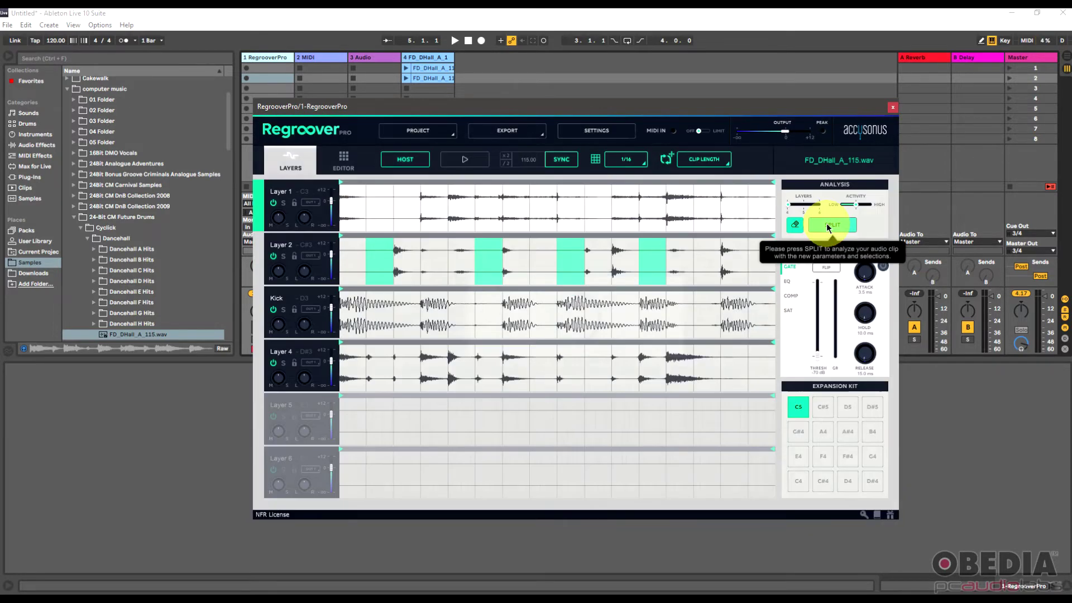
left_click(283, 257)
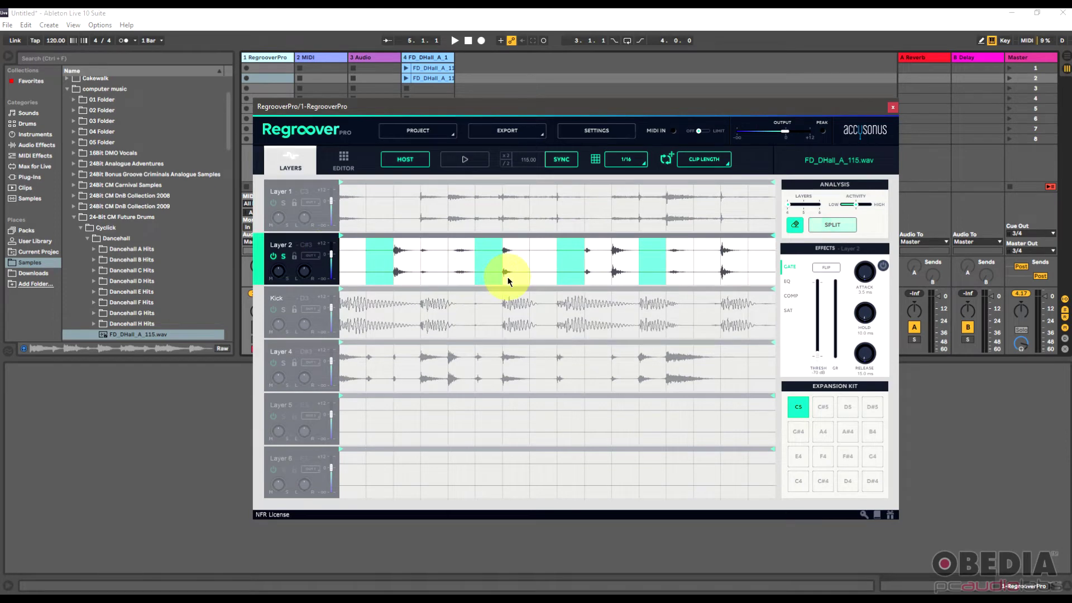
Step: Mark two more Layer 2 regions for erasing and split the loop again
key("space")
left_click_drag(343, 113, 349, 111)
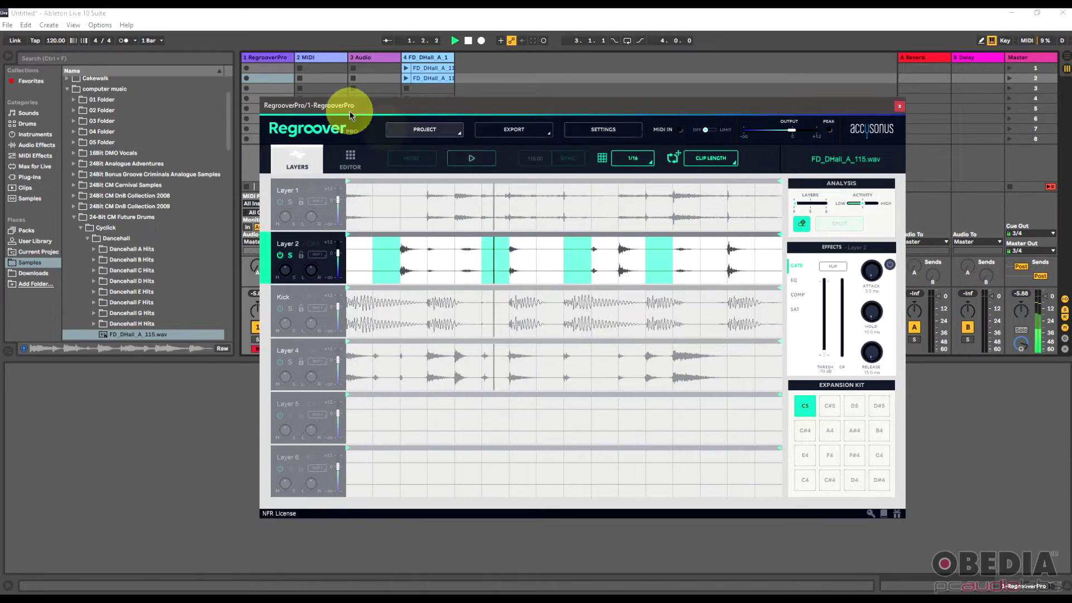
key("space")
left_click(627, 278)
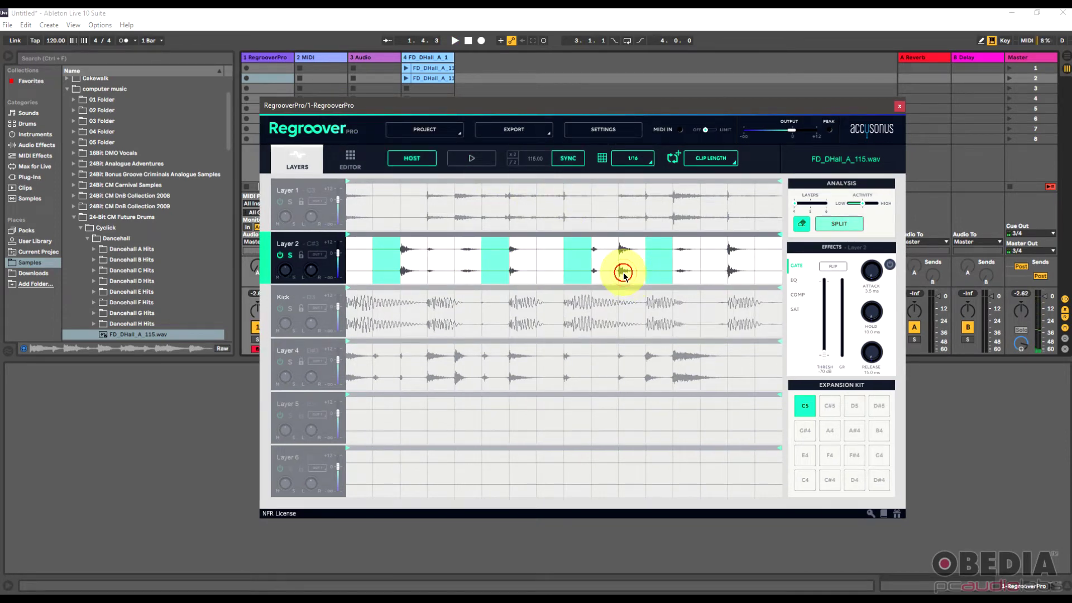
left_click(737, 276)
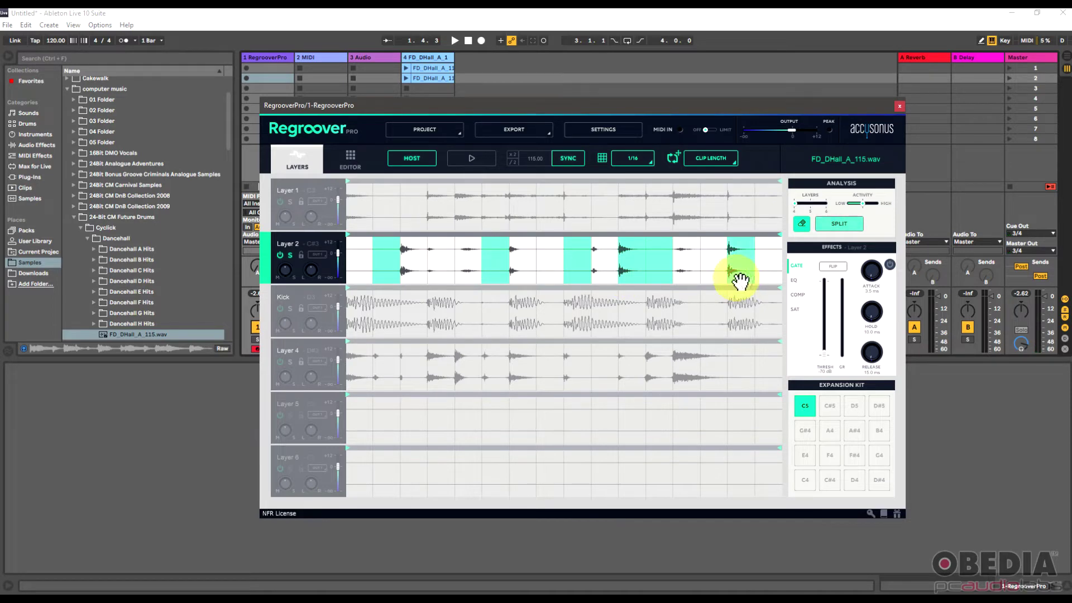
left_click(837, 223)
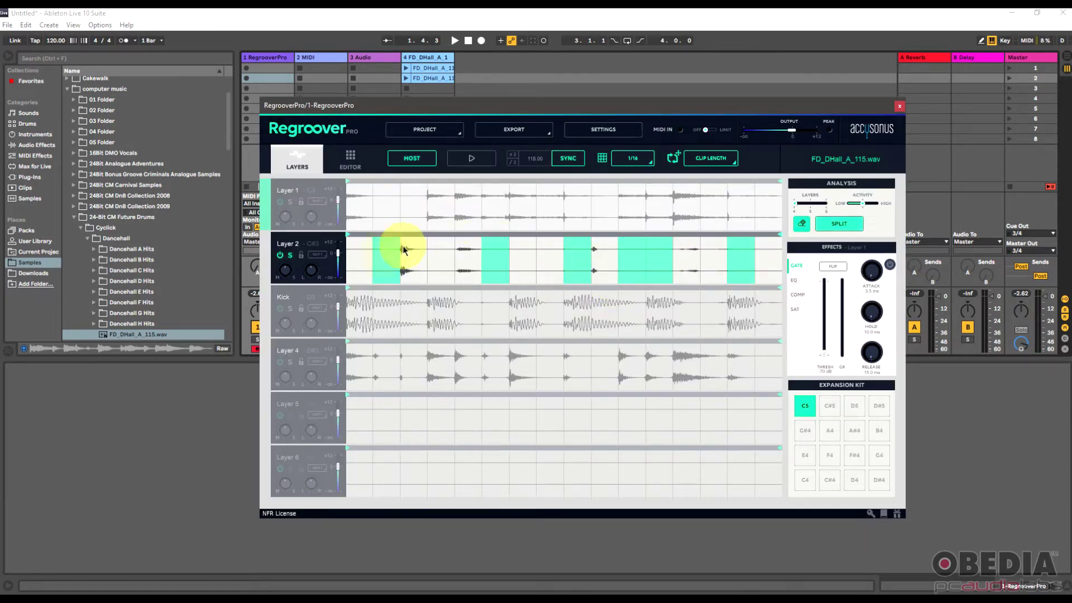
Step: Play the new split, unsolo Layer 2 and clear its erase markings
key("space")
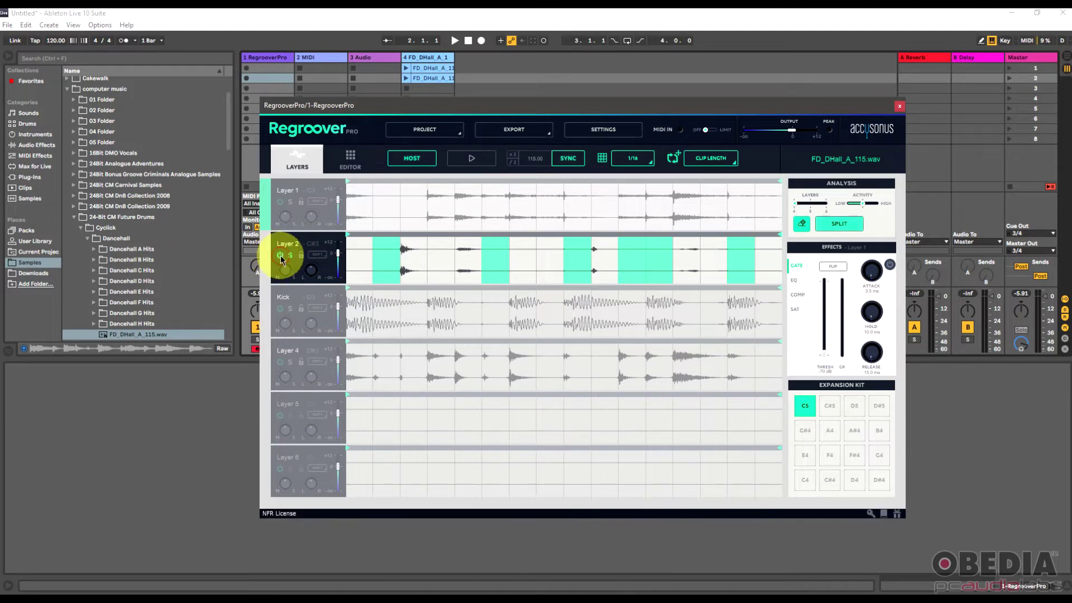
left_click(301, 262)
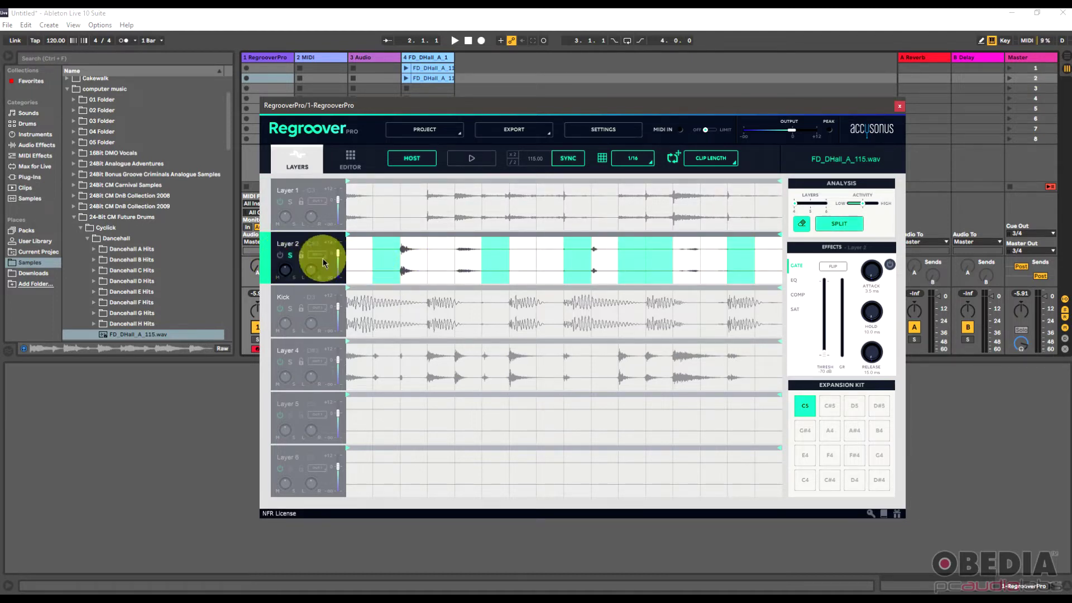
left_click(290, 255)
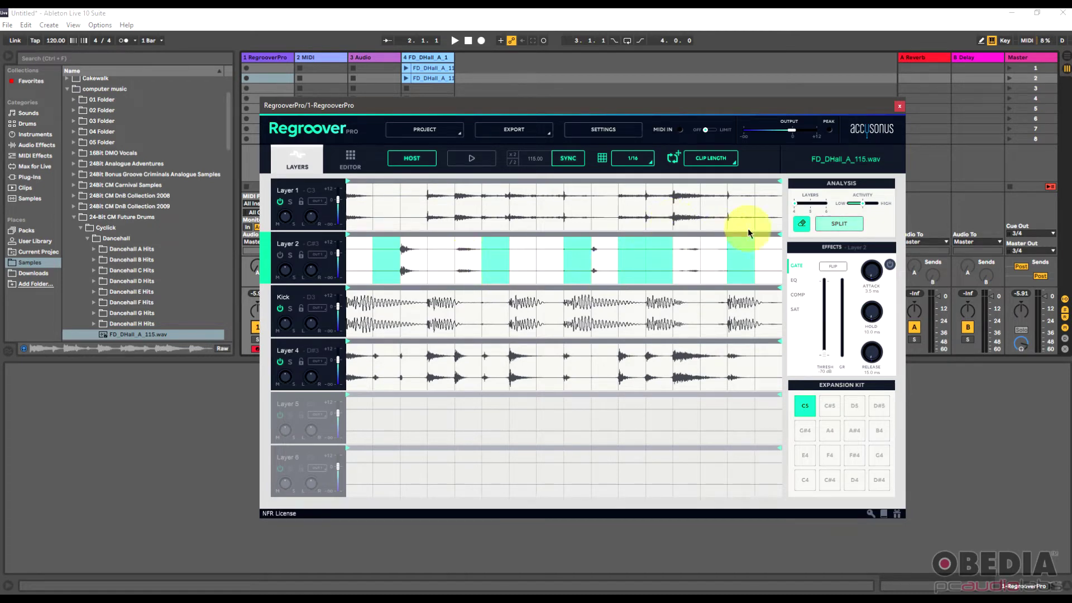
left_click(803, 224)
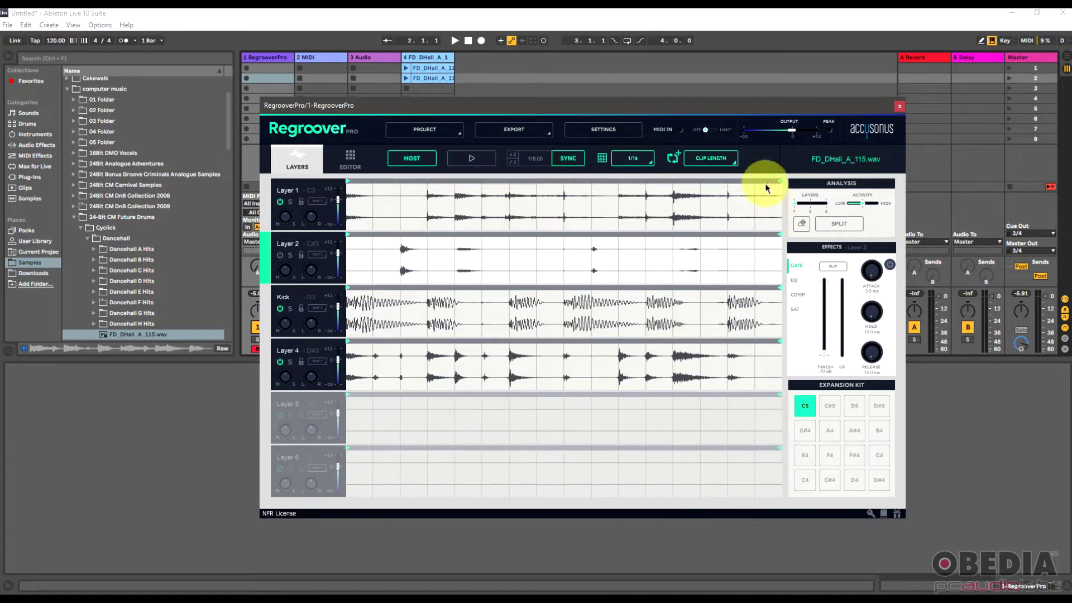
Step: Shorten and shift the loop regions of Layer 1, Layer 2, Kick and Layer 4, then start playback
left_click_drag(778, 182, 508, 192)
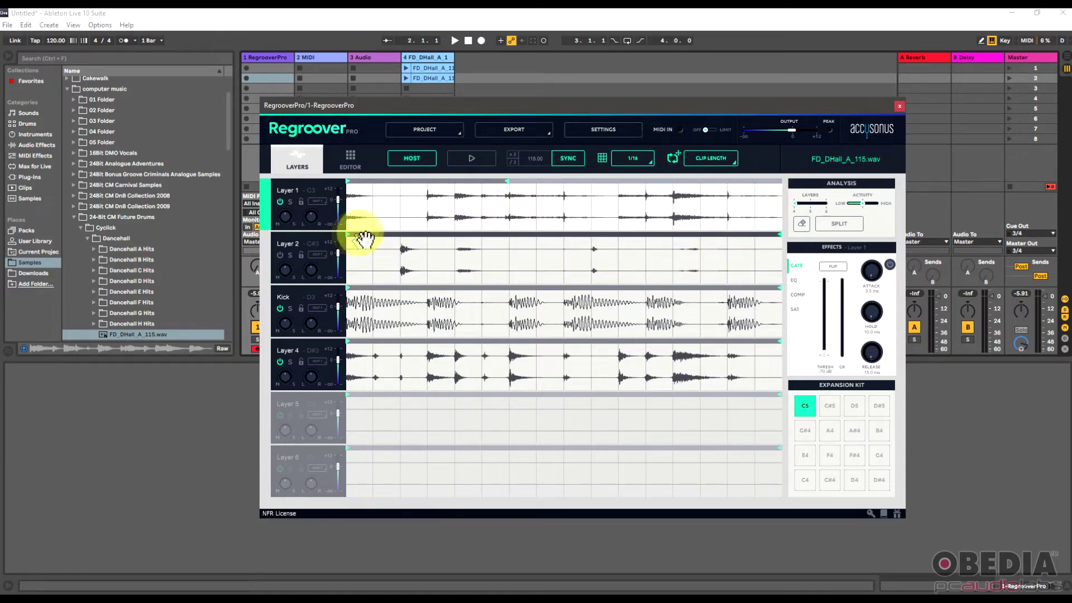
left_click_drag(346, 231, 454, 235)
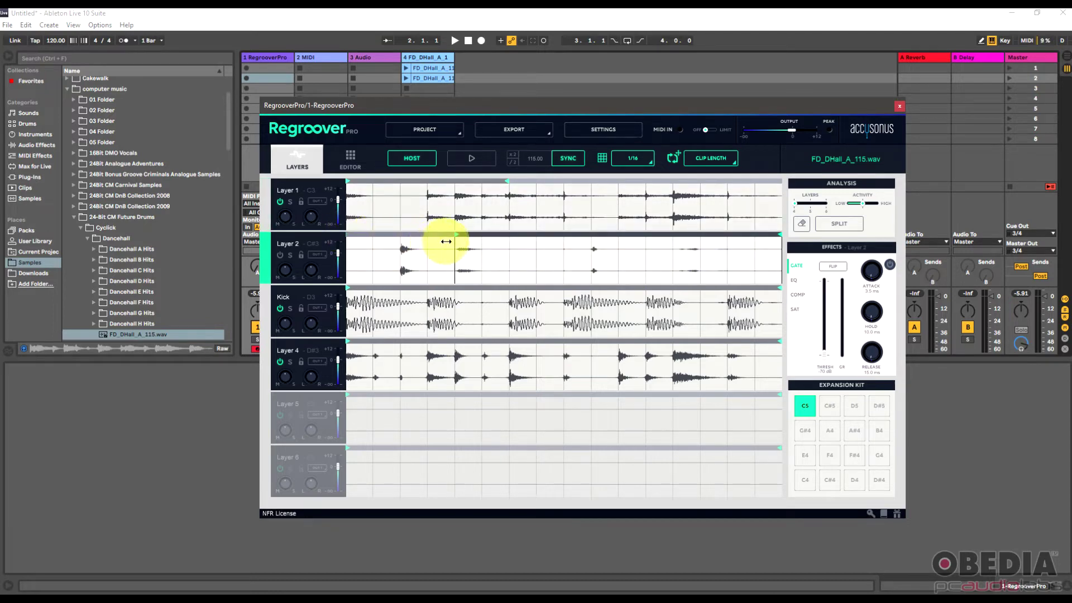
left_click_drag(781, 234, 533, 237)
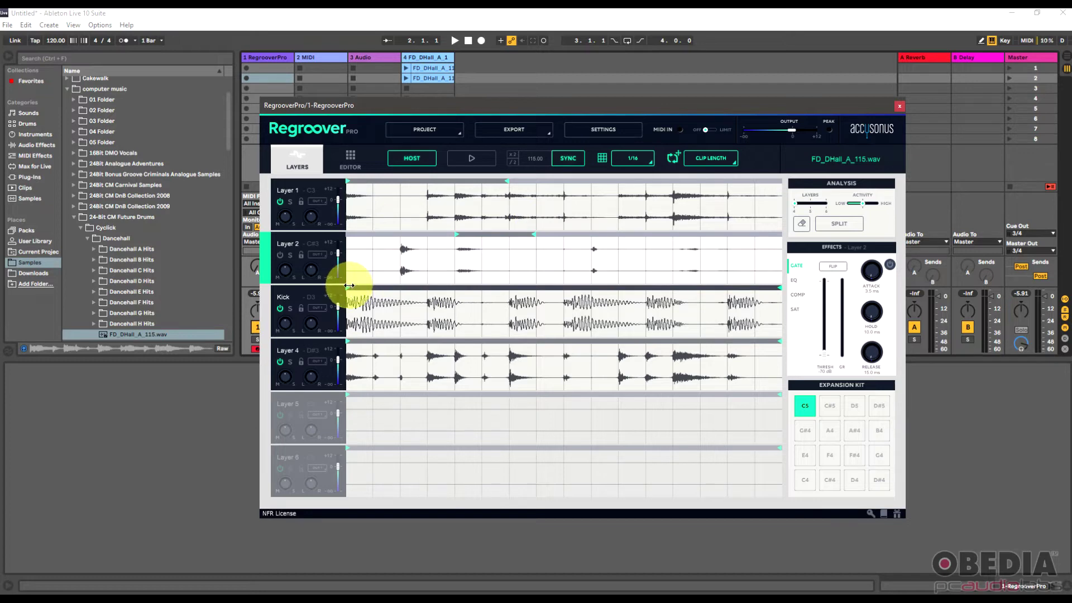
left_click_drag(348, 286, 509, 283)
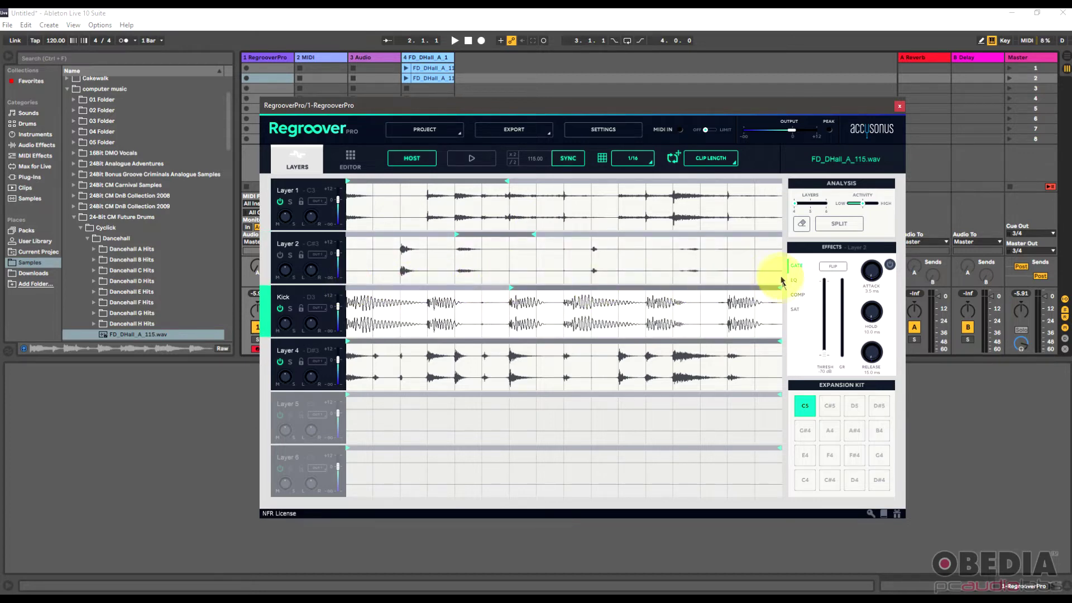
left_click_drag(781, 285, 560, 288)
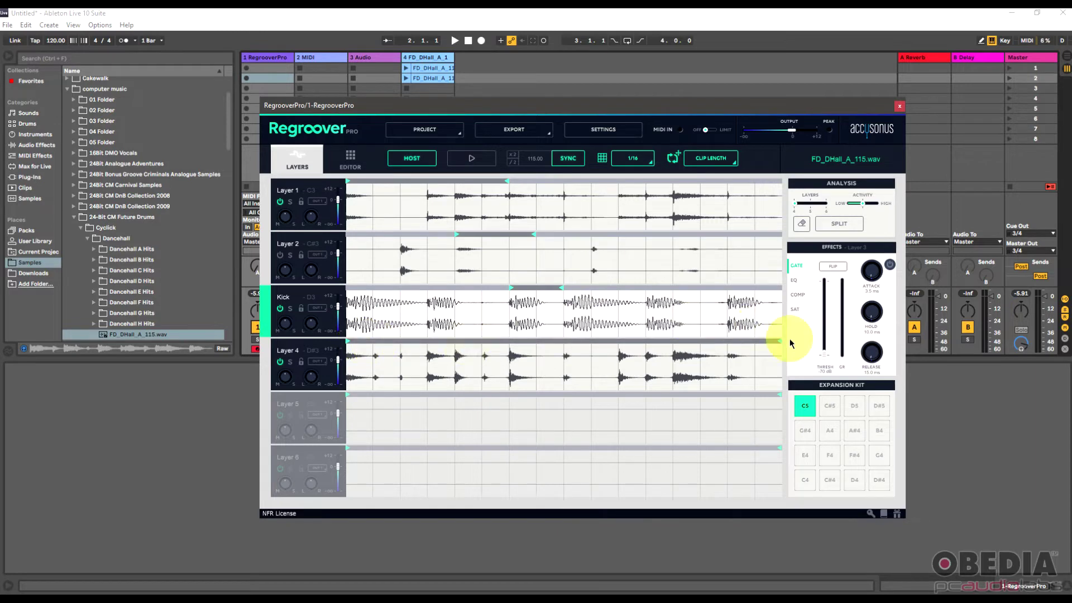
left_click_drag(784, 343, 731, 345)
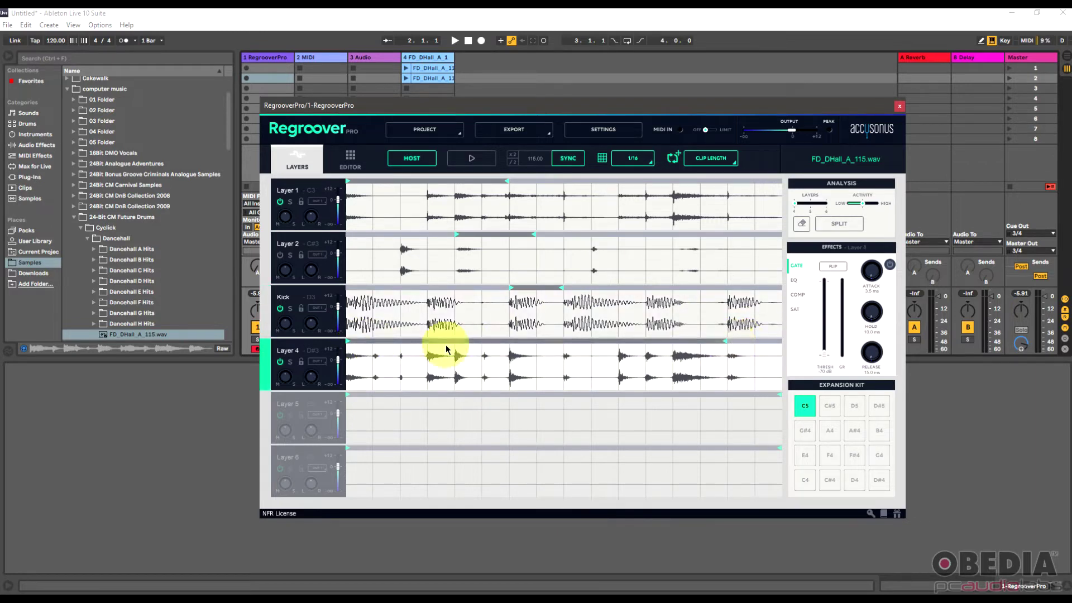
left_click_drag(347, 341, 651, 325)
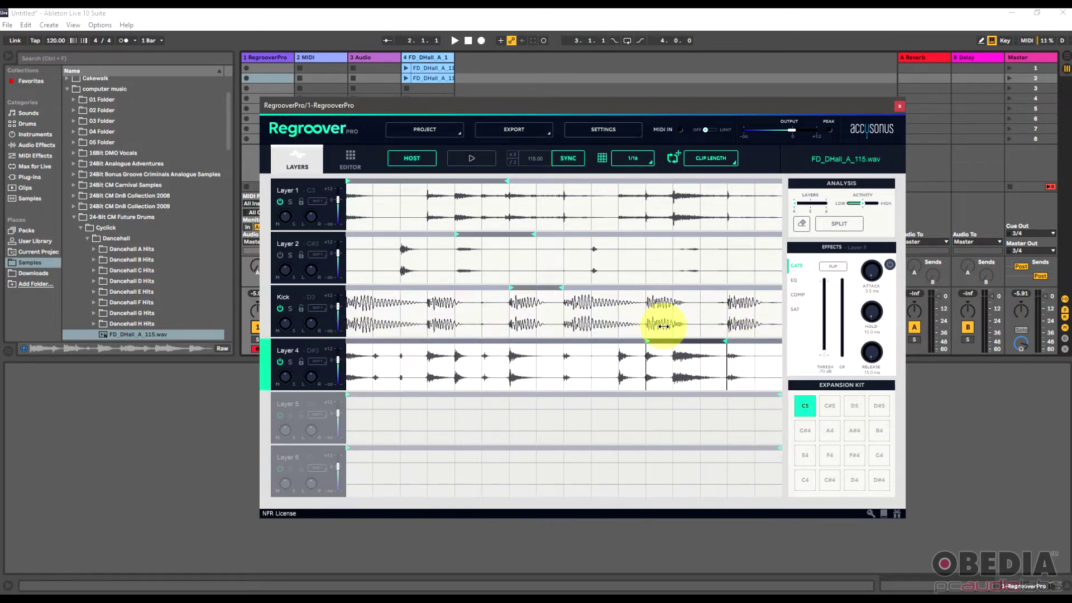
left_click(692, 364)
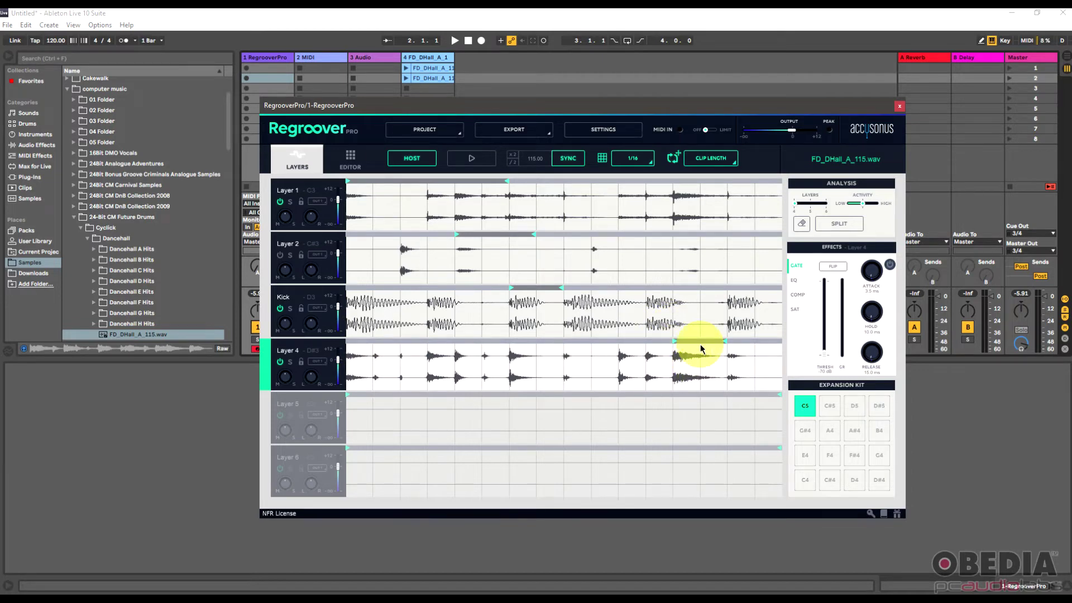
key("space")
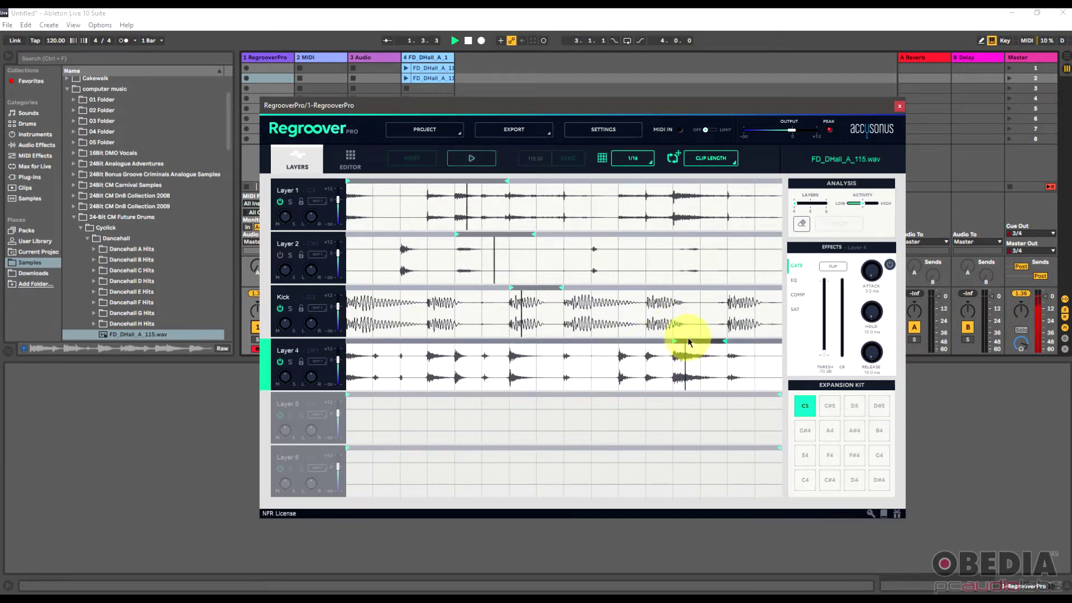
Step: Fine-tune the Layer 4, Kick and Layer 1 loop positions while listening, then stop playback
left_click_drag(676, 341, 518, 354)
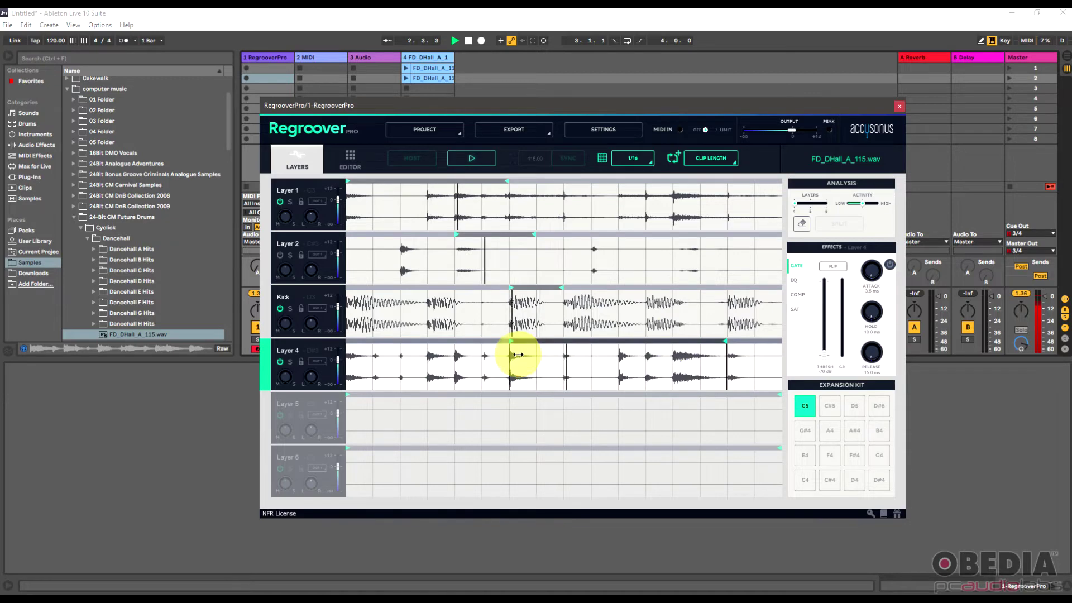
left_click_drag(561, 288, 643, 289)
left_click_drag(544, 289, 452, 286)
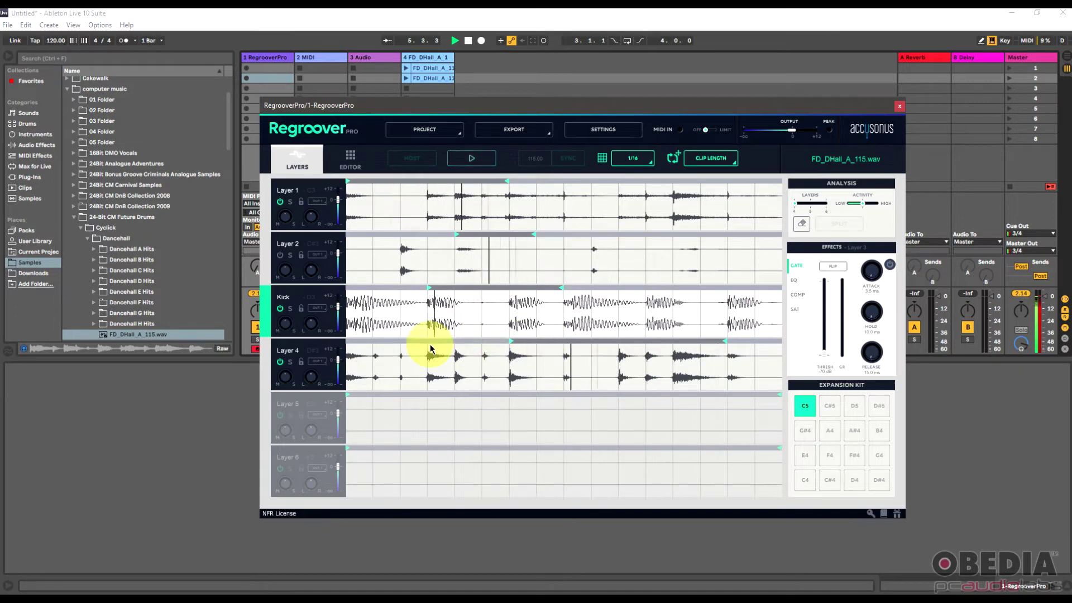
left_click_drag(529, 340, 446, 341)
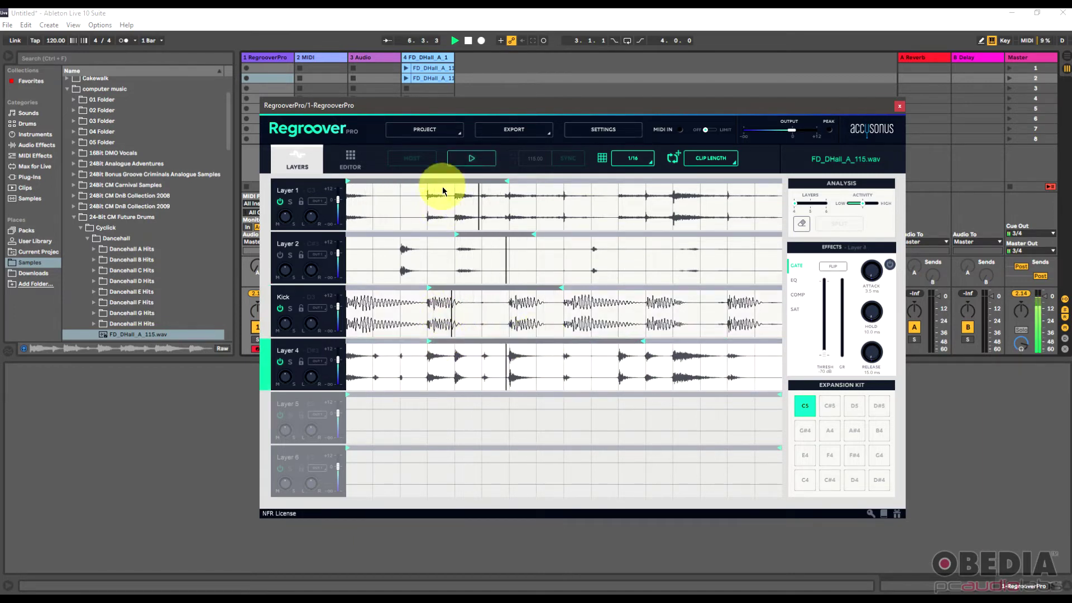
left_click_drag(481, 179, 612, 186)
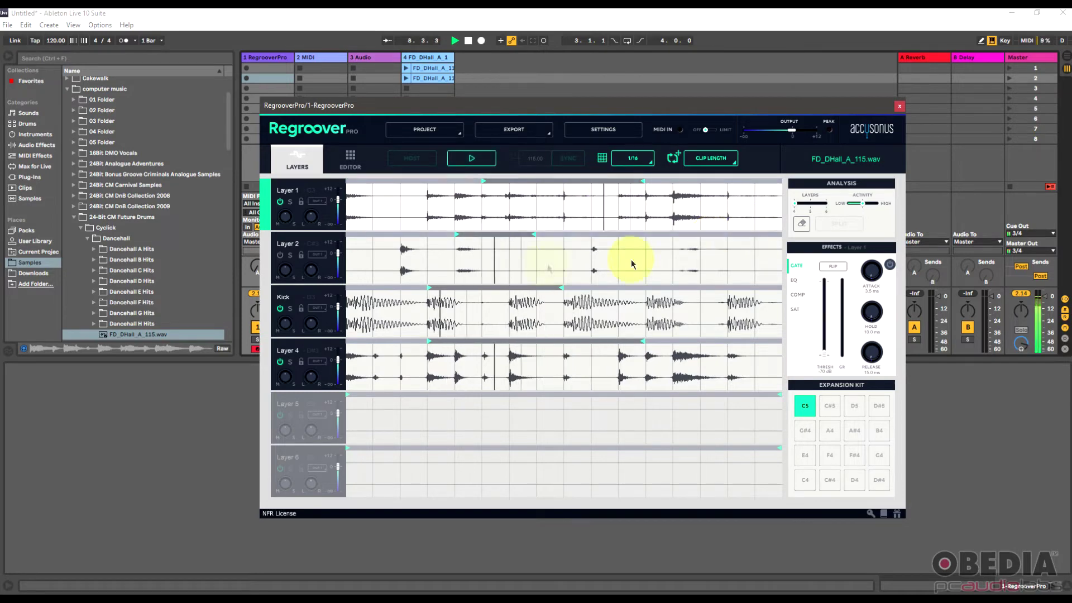
key("space")
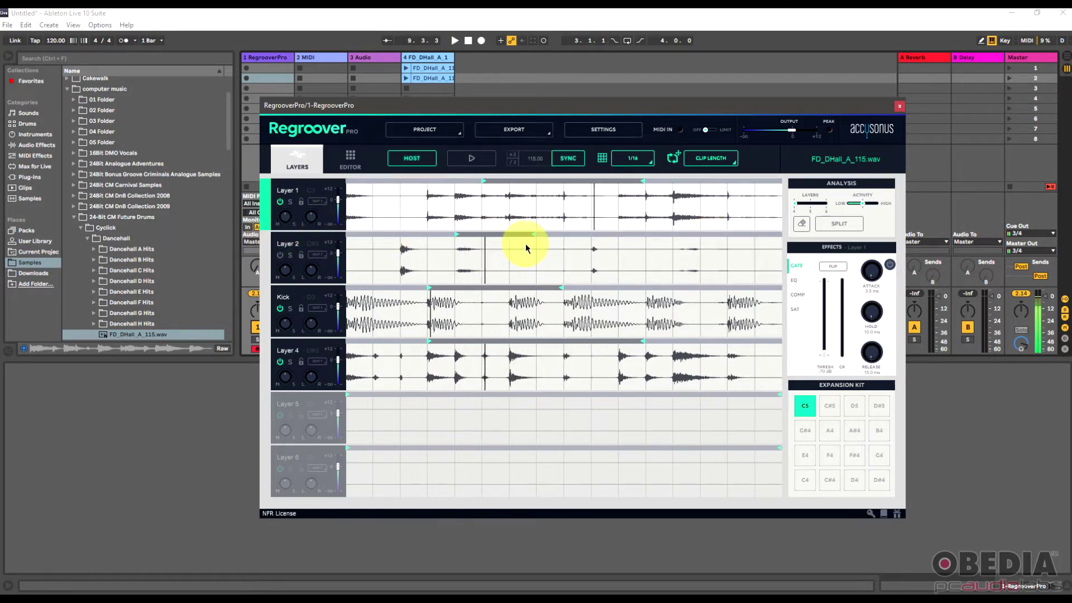
key("space")
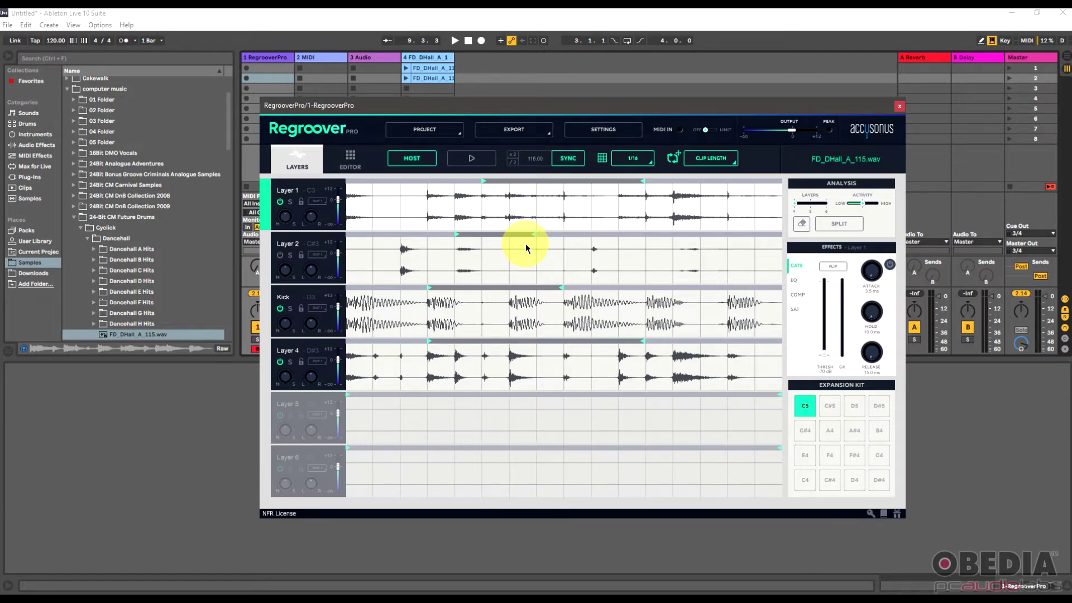
left_click_drag(487, 105, 469, 68)
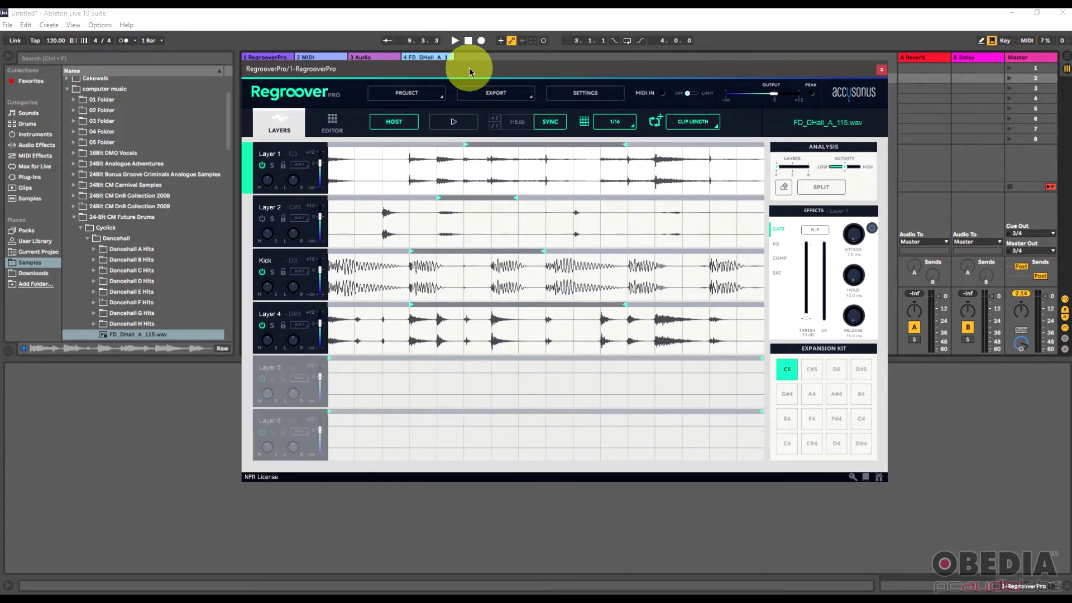
Step: Audition the FD_DHall_A slice on pad C5 in the Editor, then return to the Layers page
left_click(335, 125)
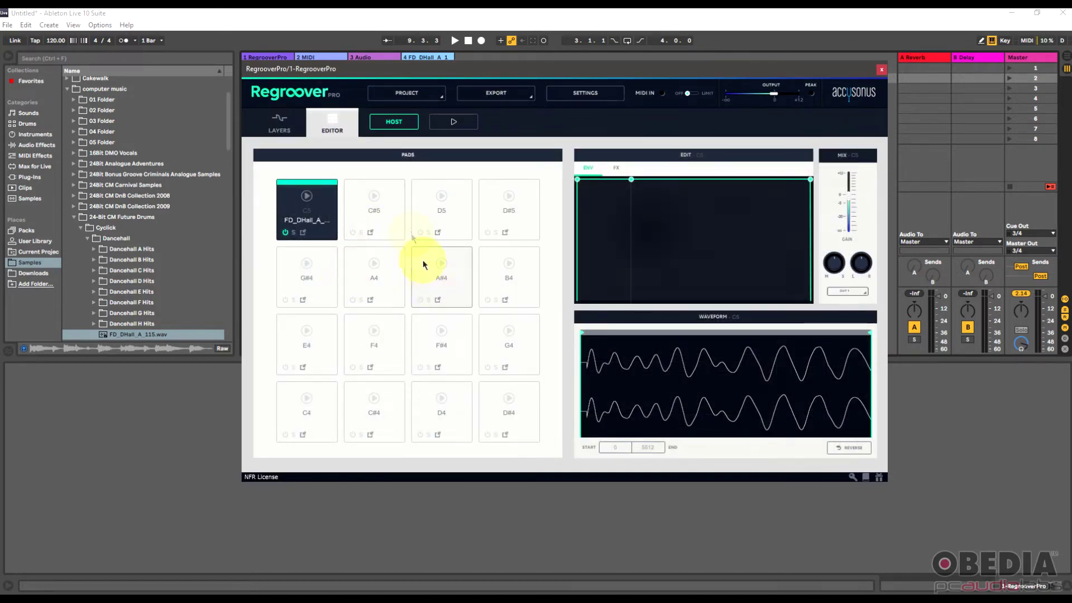
left_click(289, 132)
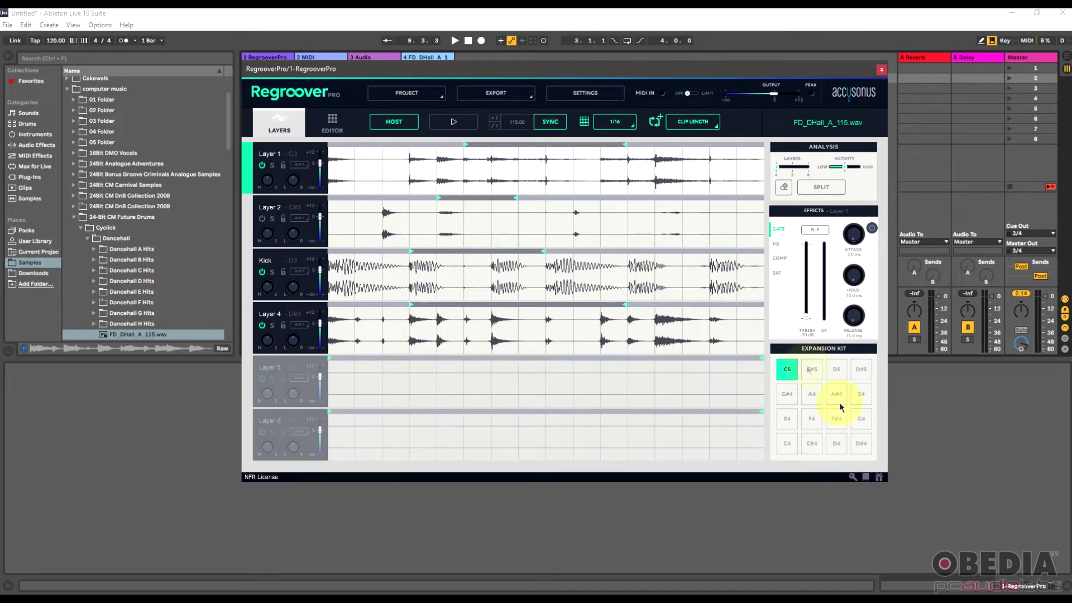
left_click(338, 127)
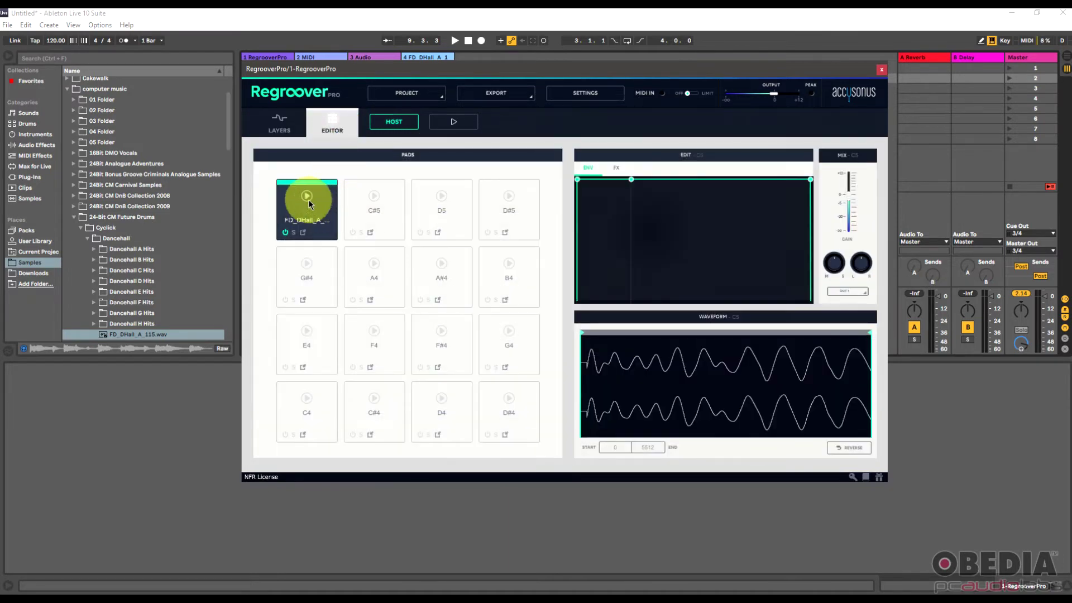
left_click(307, 199)
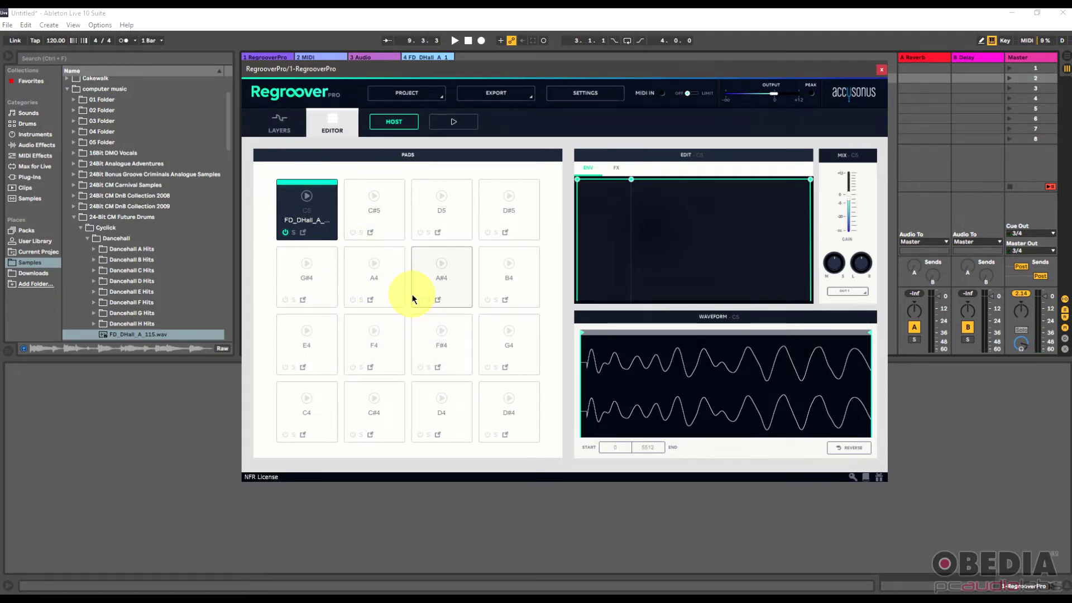
left_click(272, 123)
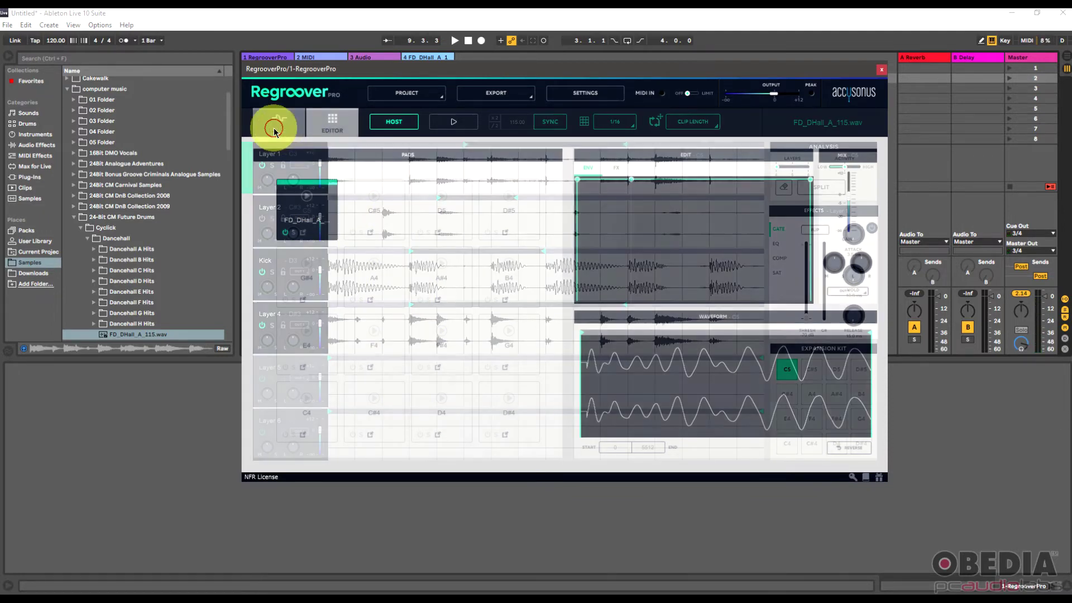
Step: Select a slice region on Layer 4 and assign it to Expansion Kit pad C#5
left_click(492, 341)
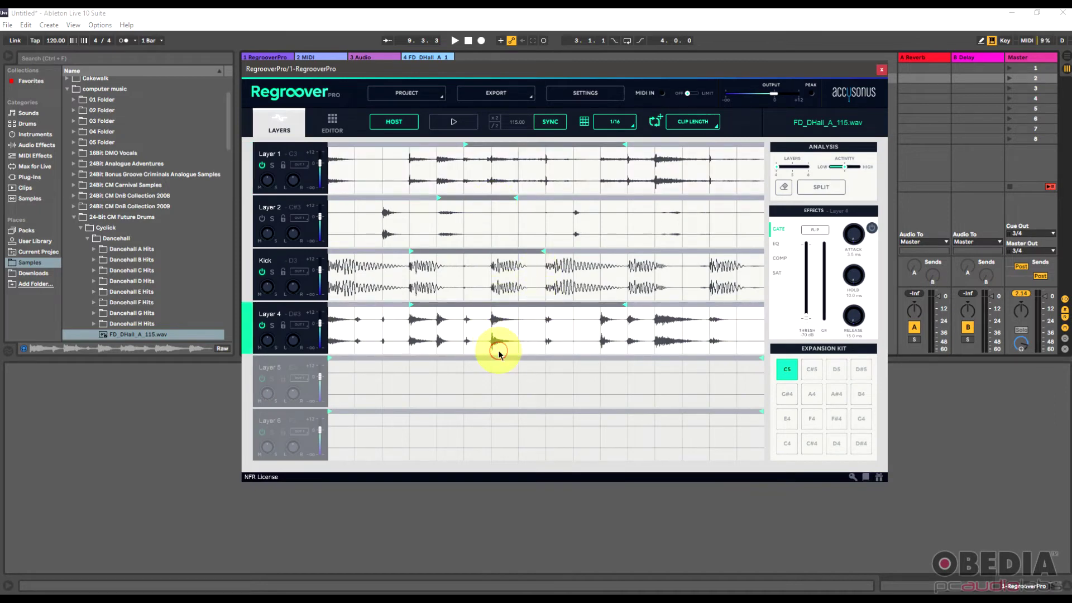
left_click(495, 341)
left_click_drag(495, 342, 408, 330)
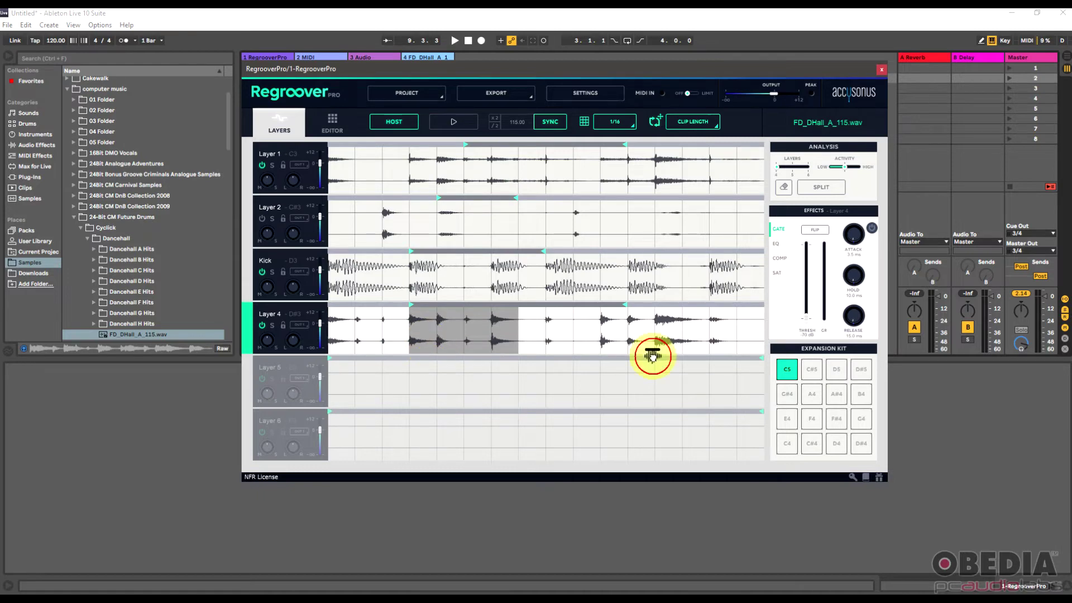
left_click(812, 370)
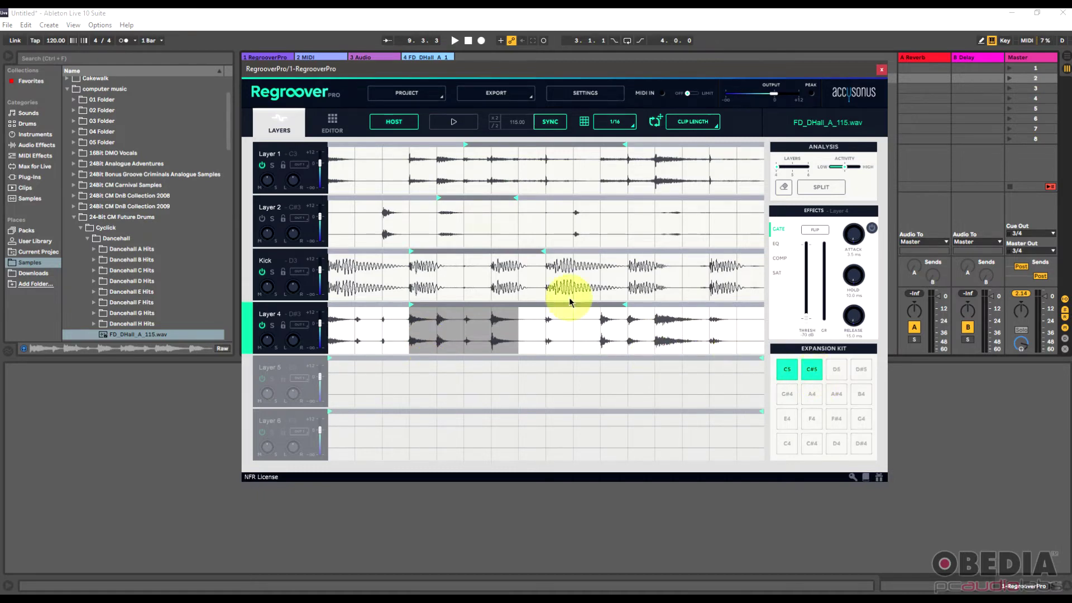
Step: Select a region on Layer 1, assign it to pad D5, and view the filled pads in the Editor
left_click(461, 212)
left_click(444, 191)
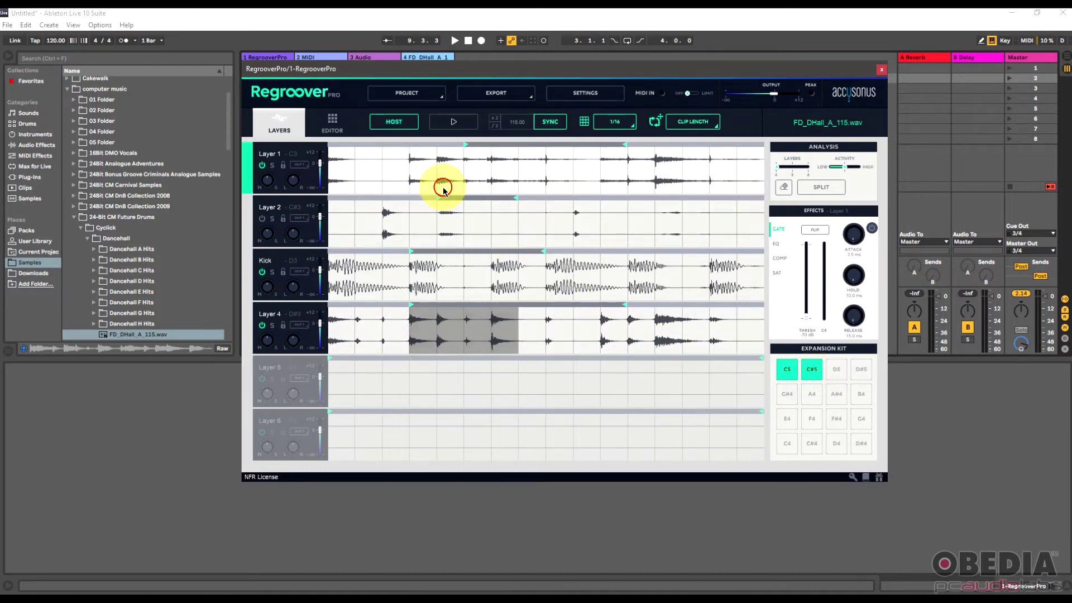
left_click(443, 187)
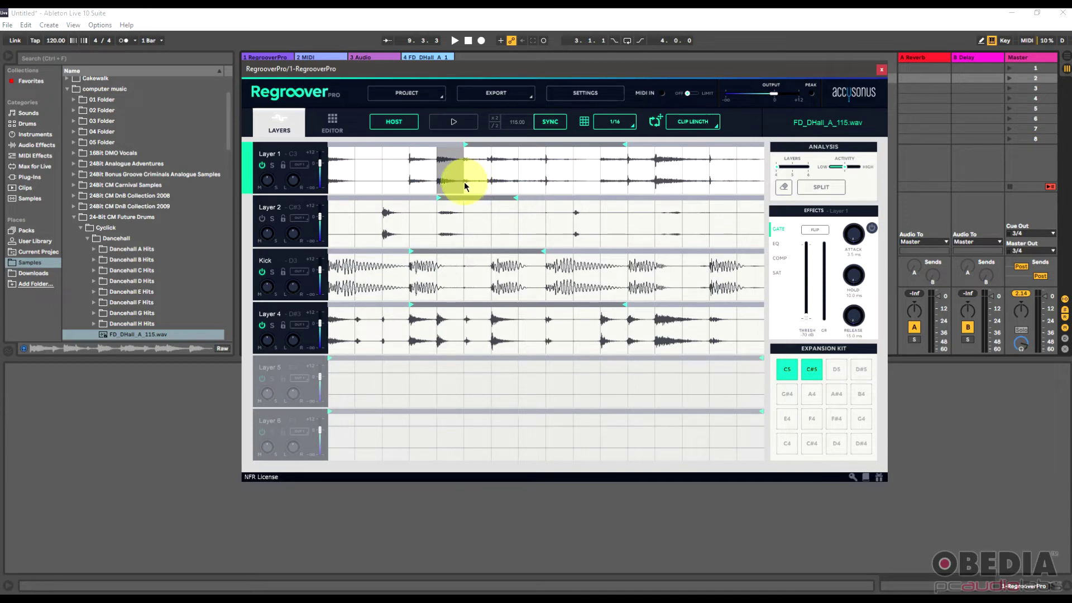
left_click_drag(463, 183, 514, 182)
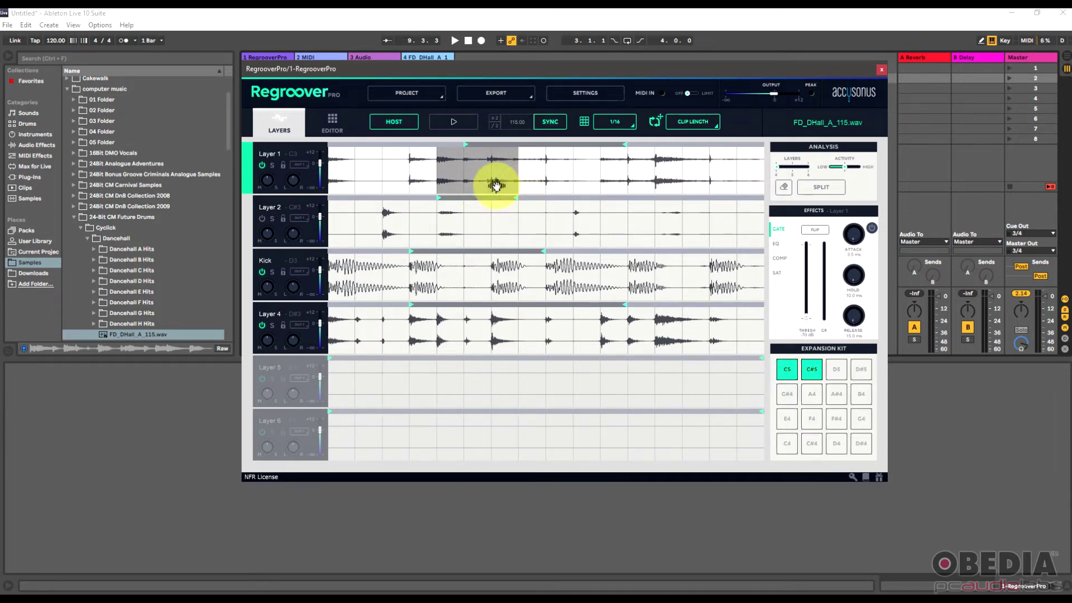
left_click(836, 369)
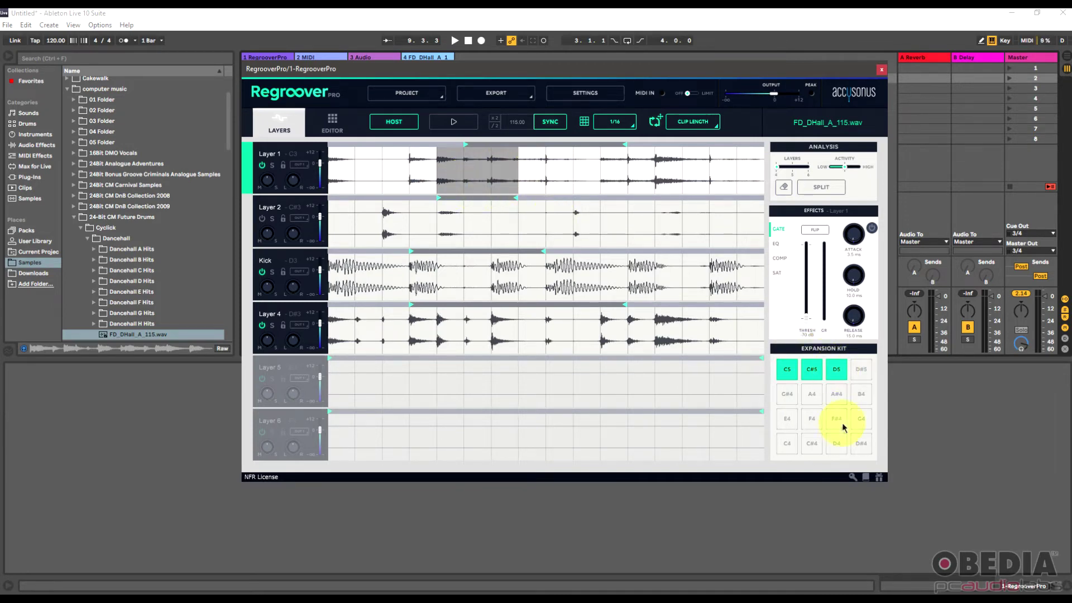
left_click(332, 123)
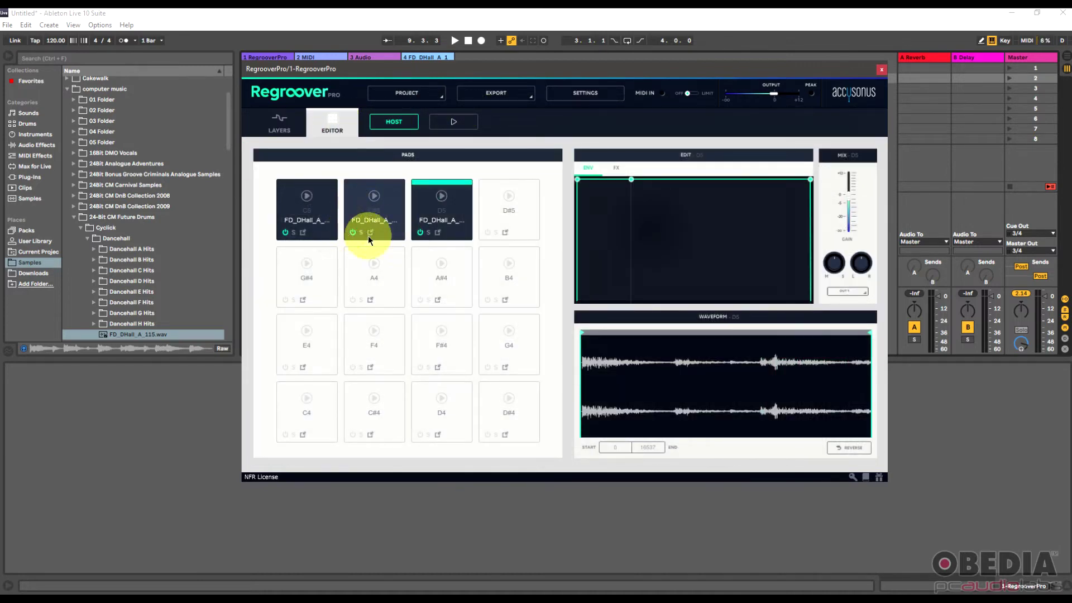
Step: Audition pads C#5 and D5, check their EQ/compression, toggle Reverse on and off, then return to Layers
left_click(375, 199)
left_click(439, 200)
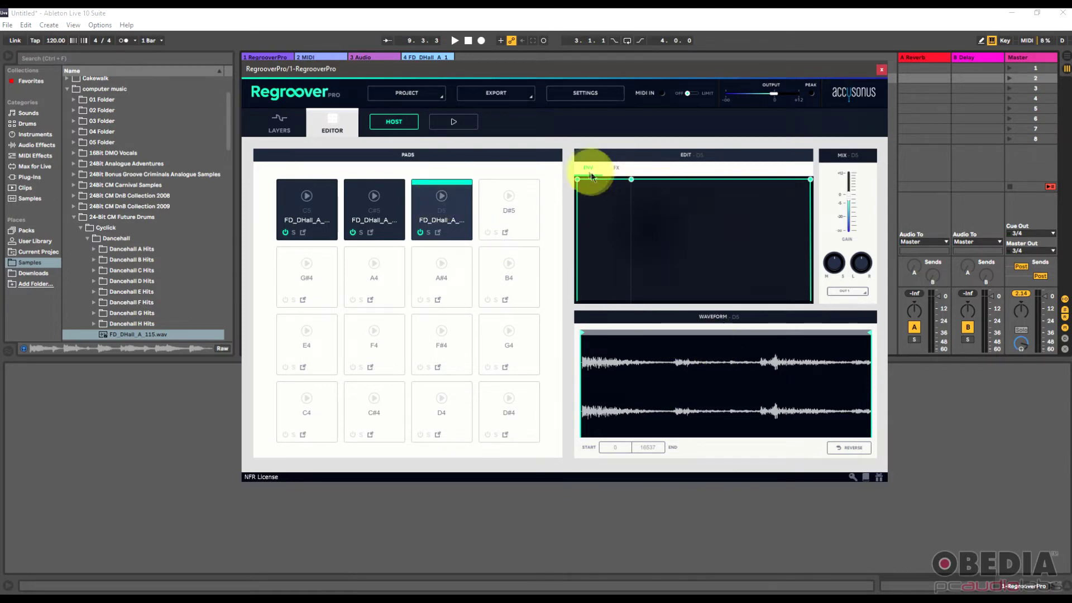
left_click(615, 169)
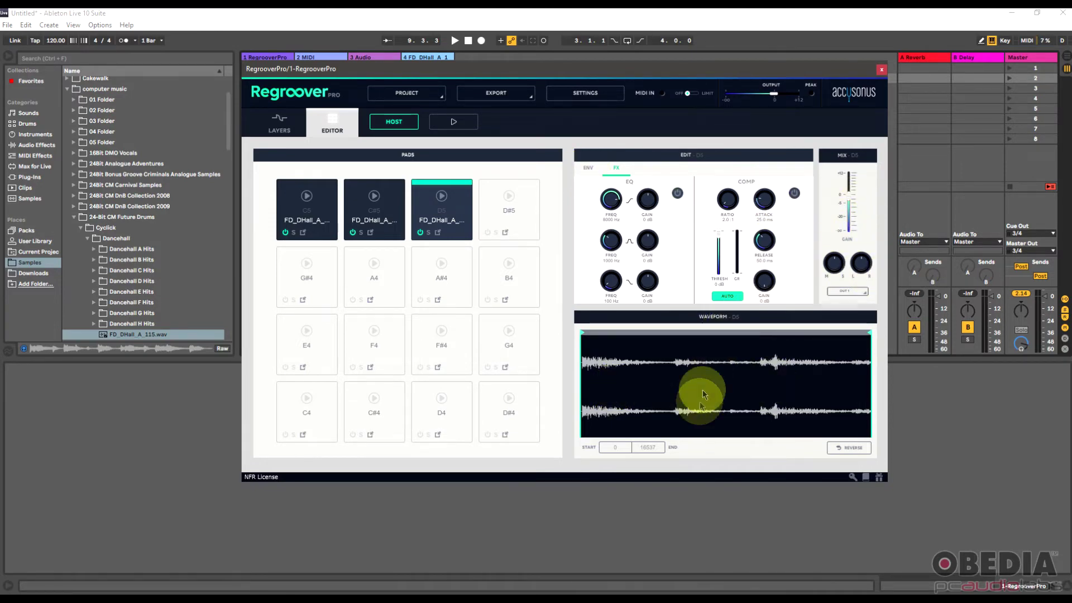
left_click(854, 450)
left_click(853, 449)
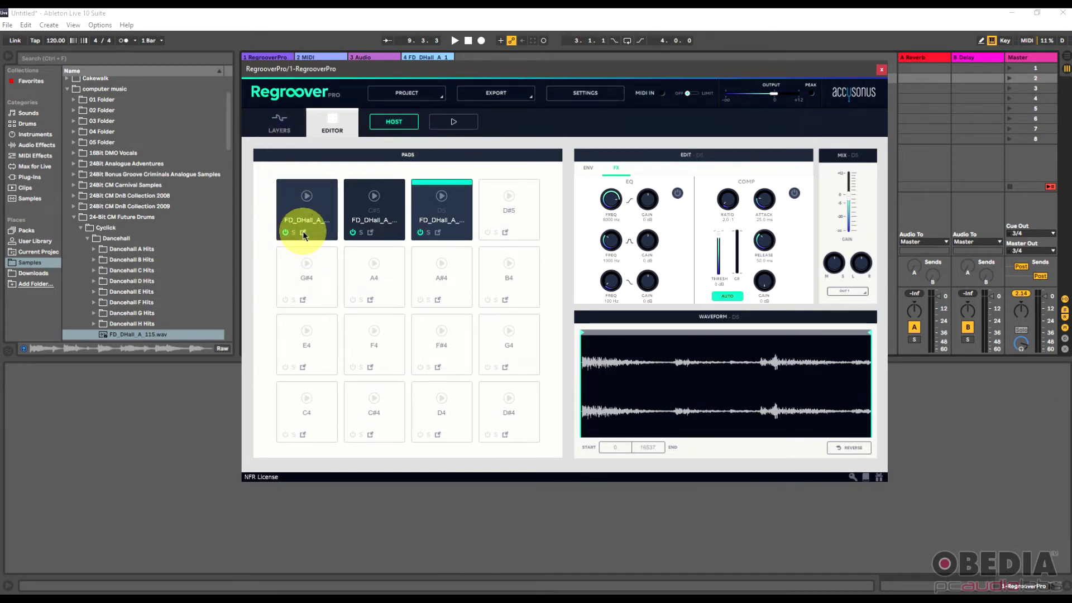
left_click(279, 123)
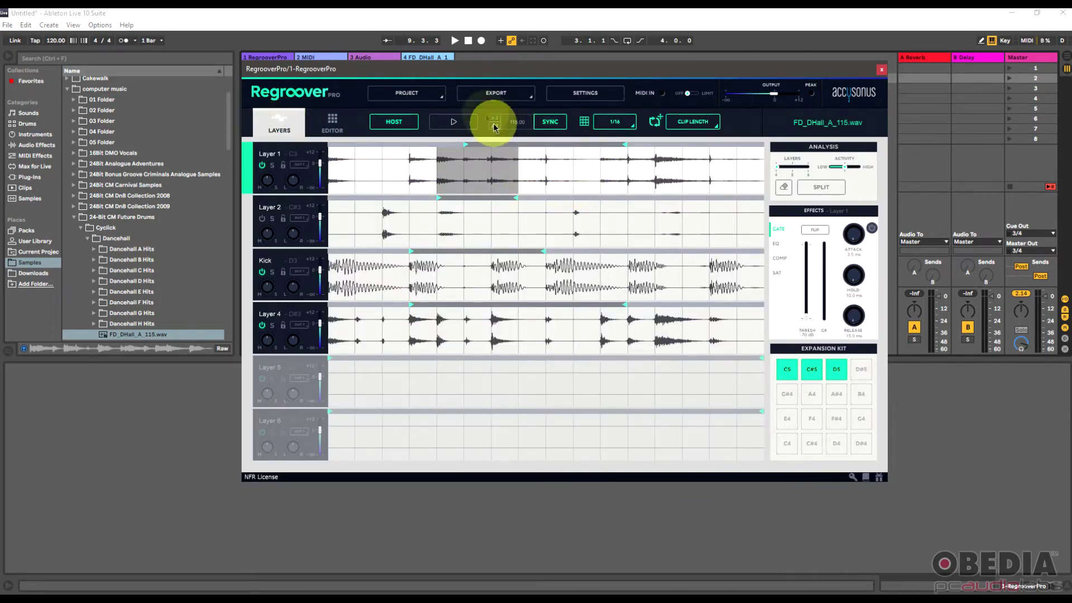
Step: Drop the selected Layer 1 slice onto track 4 as a new FD_DHall_A clip, then reopen Regroover's Project options
left_click_drag(442, 67, 433, 105)
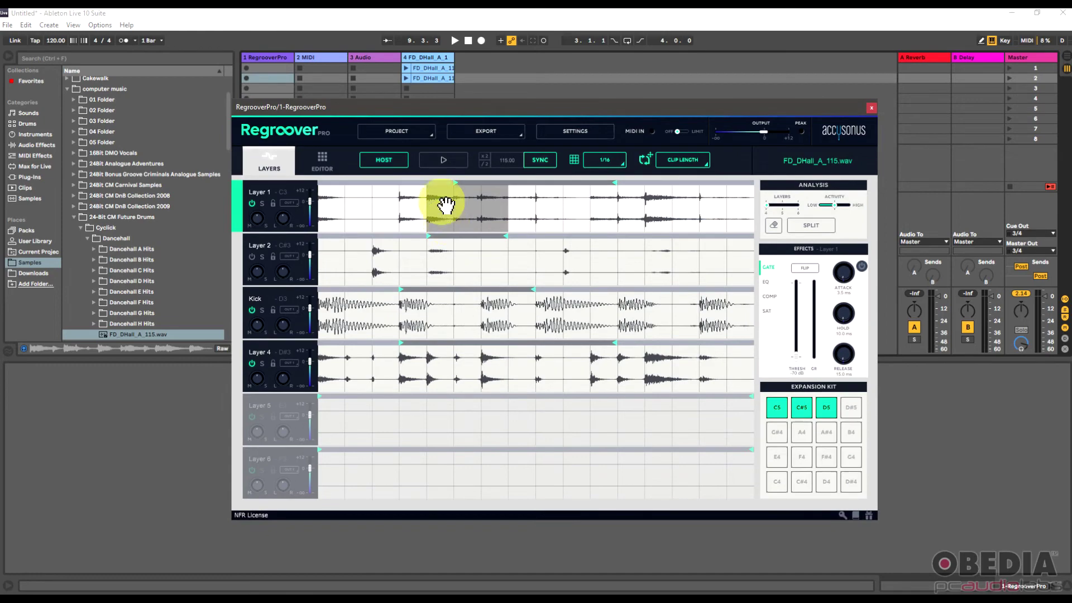
left_click_drag(441, 222, 444, 96)
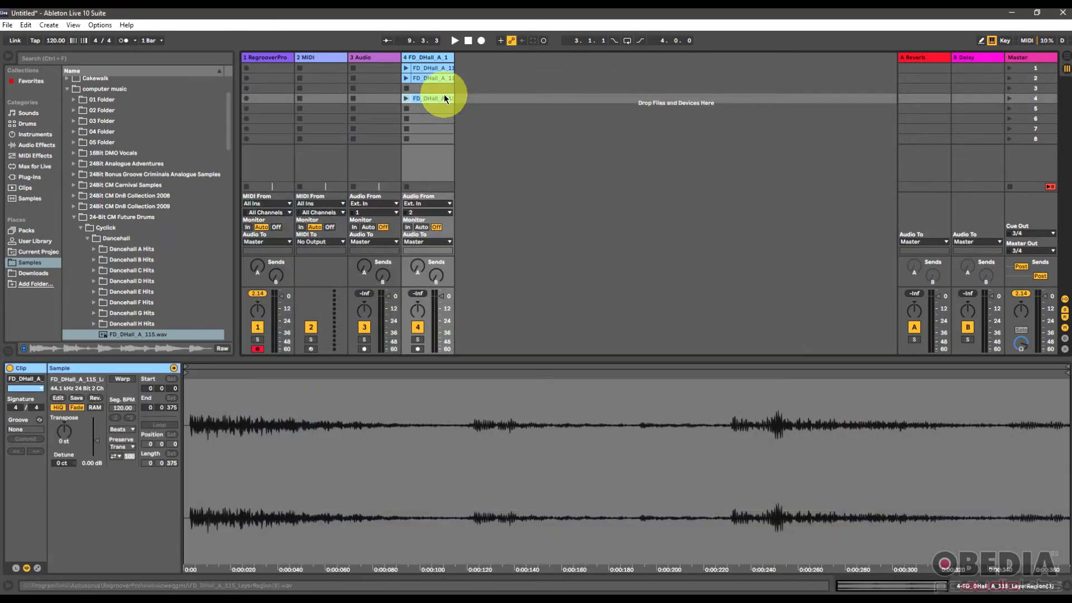
left_click(263, 62)
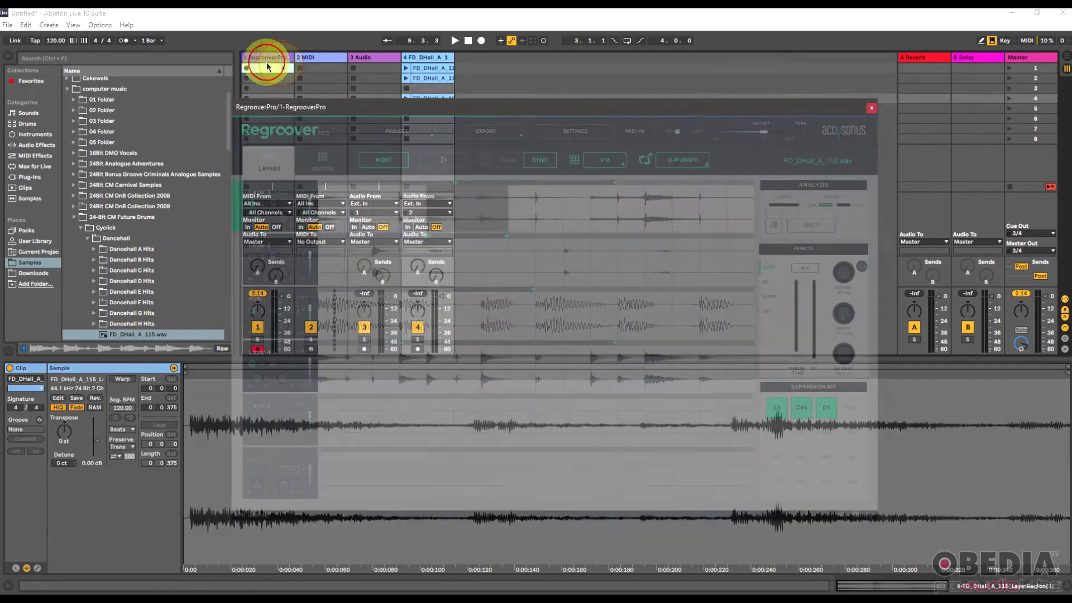
left_click(402, 135)
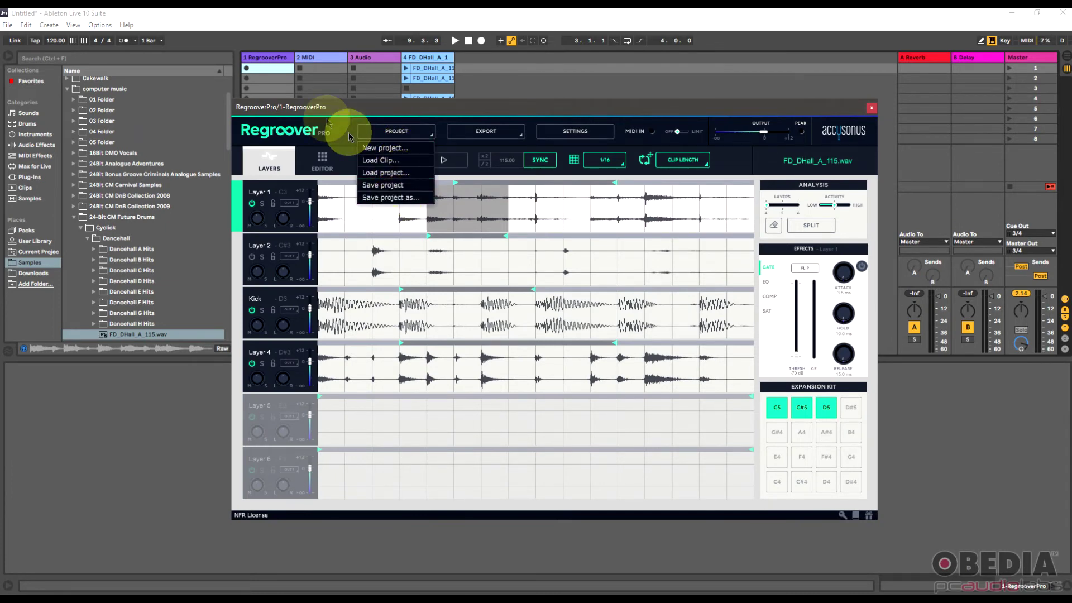
left_click(350, 109)
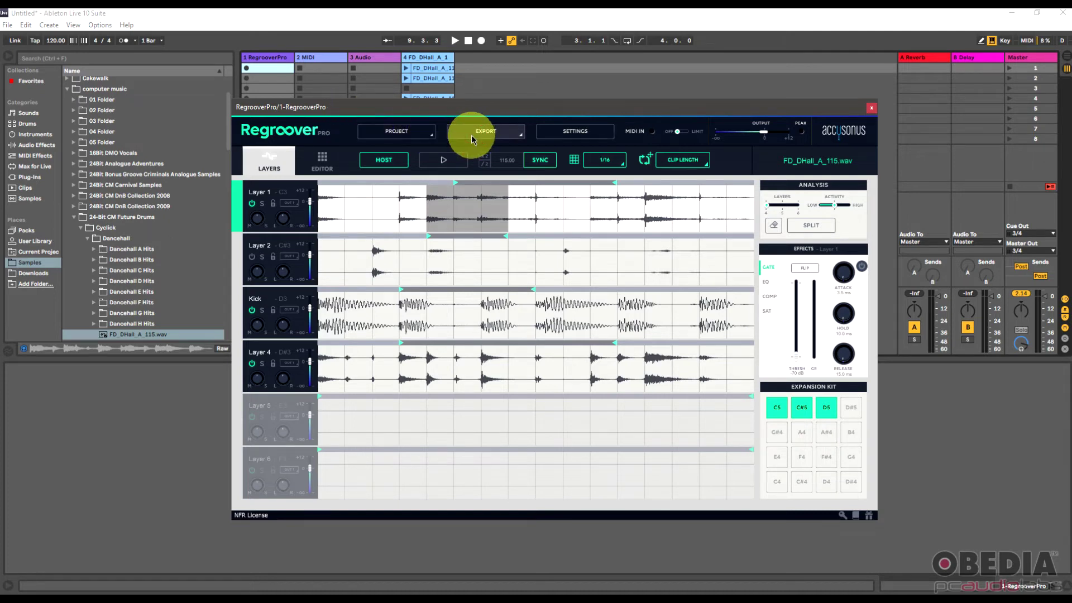
left_click(512, 137)
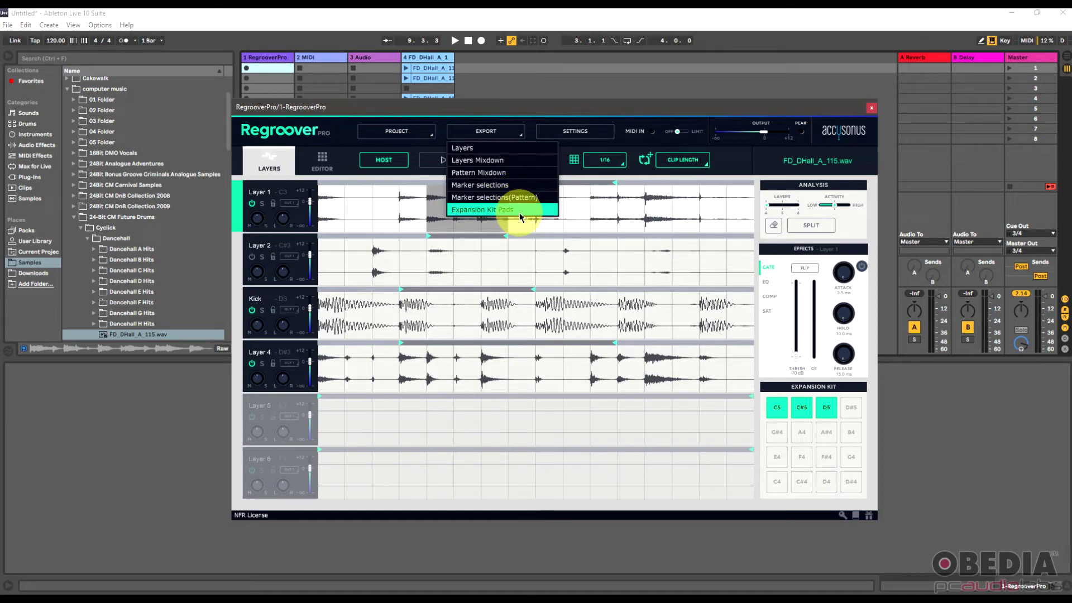
left_click(544, 110)
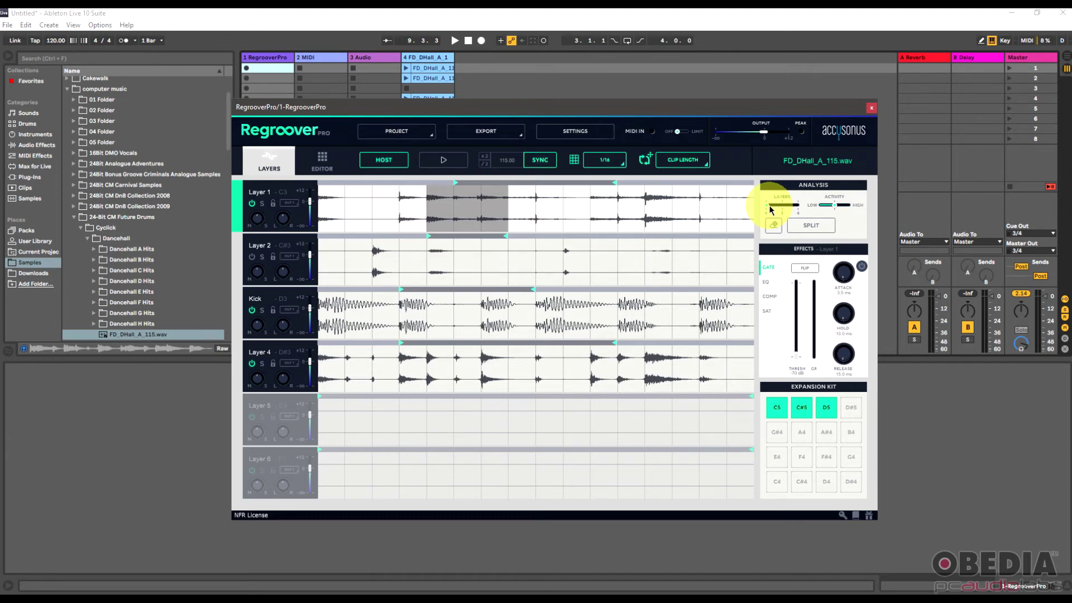
Step: Drag the Regroover Pro window up and left over the Ableton session
left_click_drag(547, 106, 528, 72)
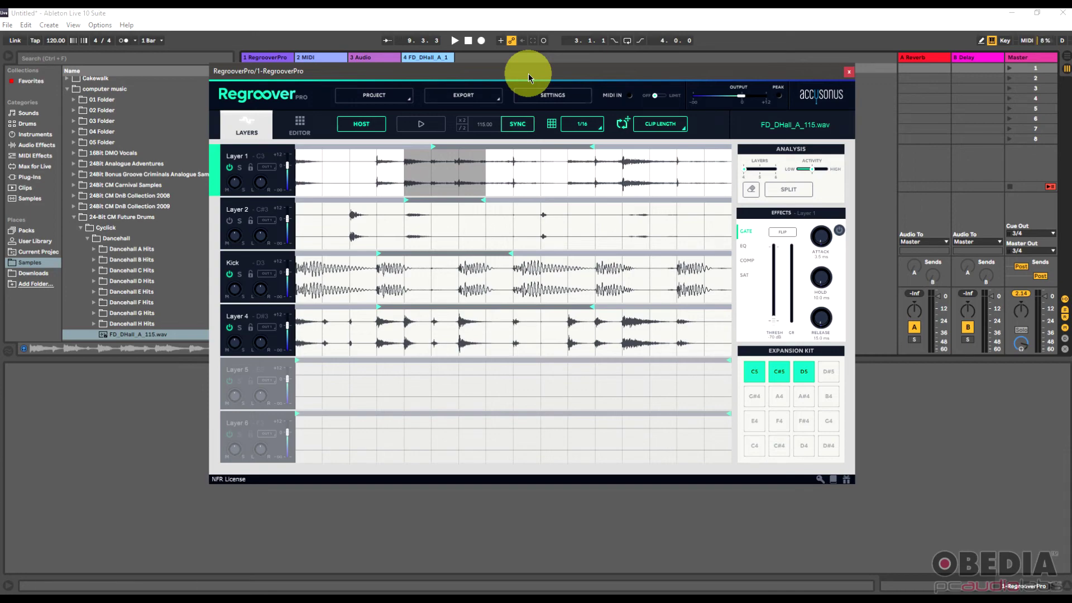
Step: Nudge the Regroover window slightly higher and click in the empty Layer 5 lane
mouse_move(528, 75)
left_mouse_down()
mouse_move(540, 61)
mouse_move(516, 61)
mouse_move(513, 73)
left_mouse_up()
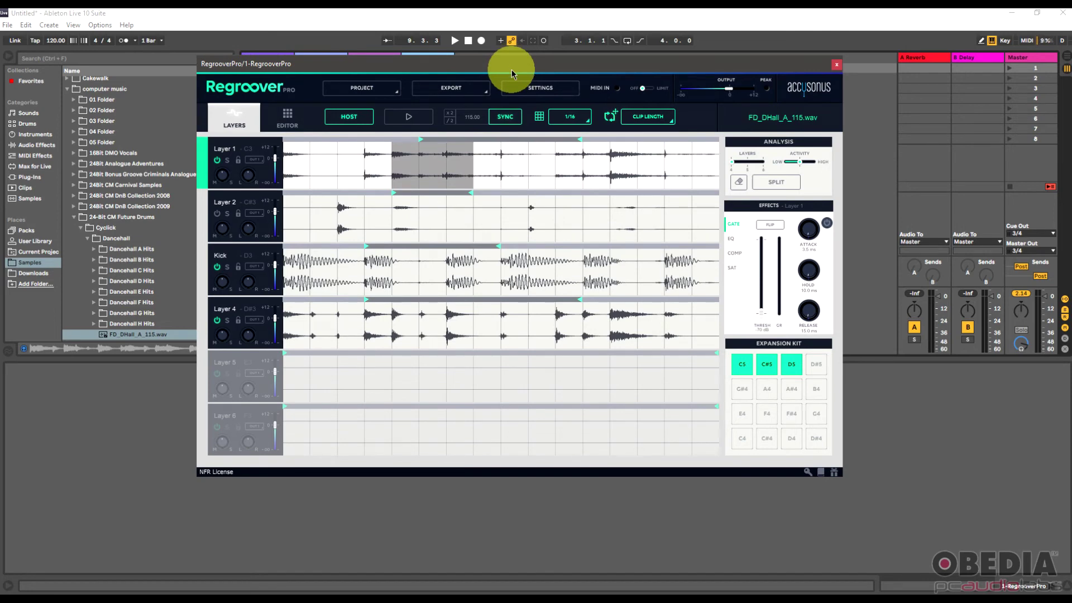
left_click(493, 366)
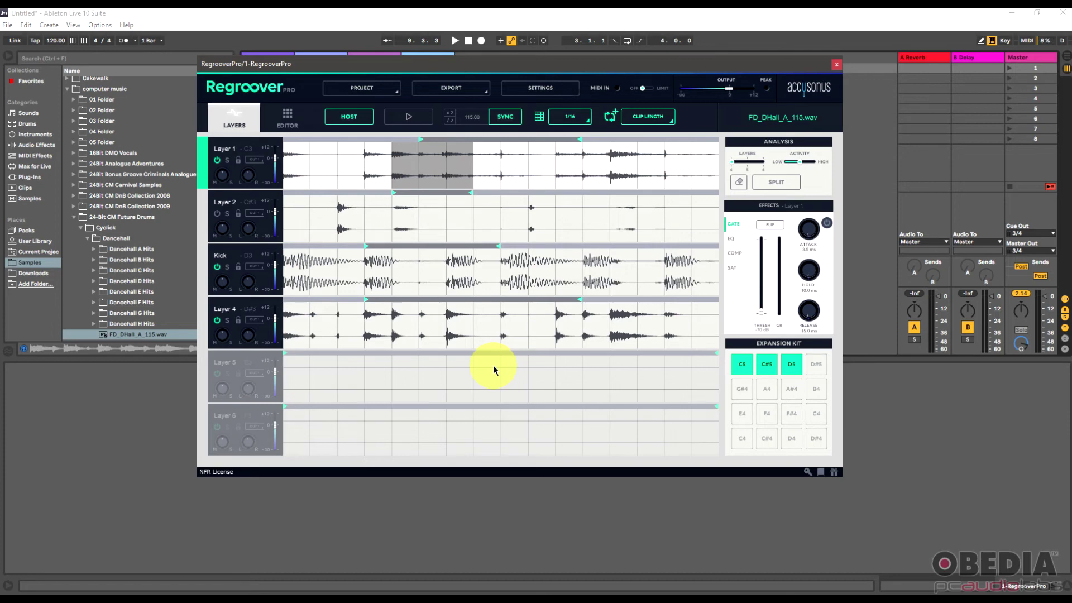